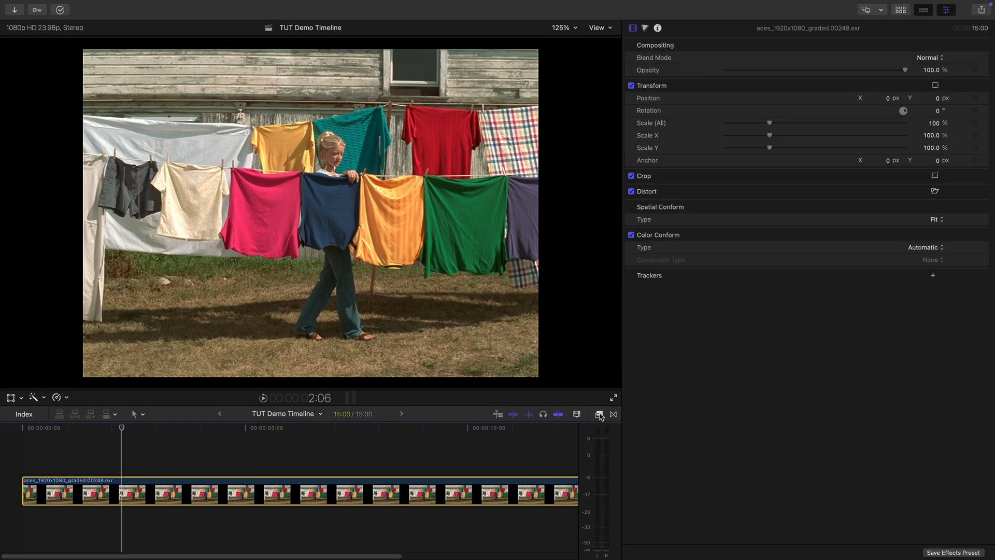
- Apply the Hawaiki Hue Finesse effect to the aces_1920x1080_graded.00248.exr clip in the timeline
{"action": "left_click", "coordinate": [599, 414]}
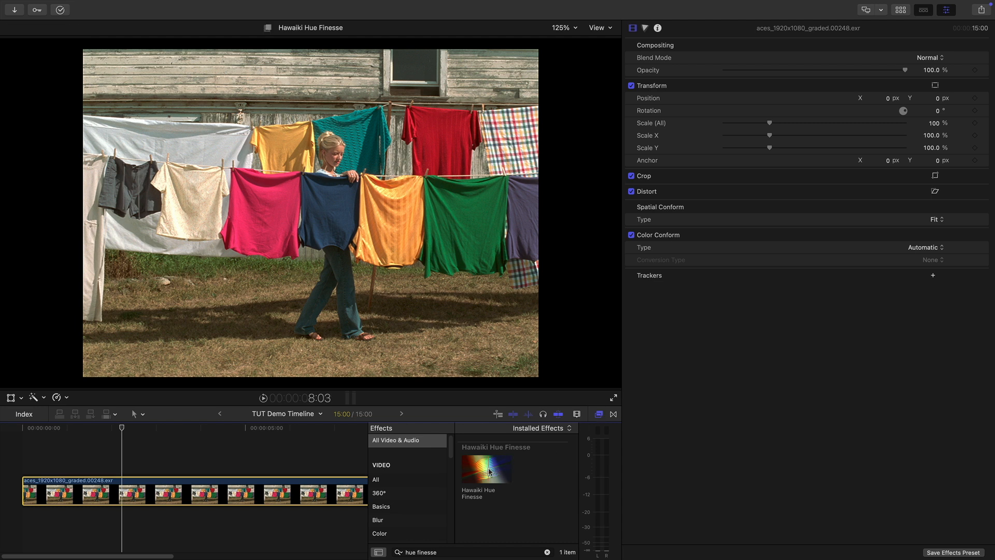
{"action": "left_click_drag", "start_coordinate": [488, 471], "coordinate": [177, 495]}
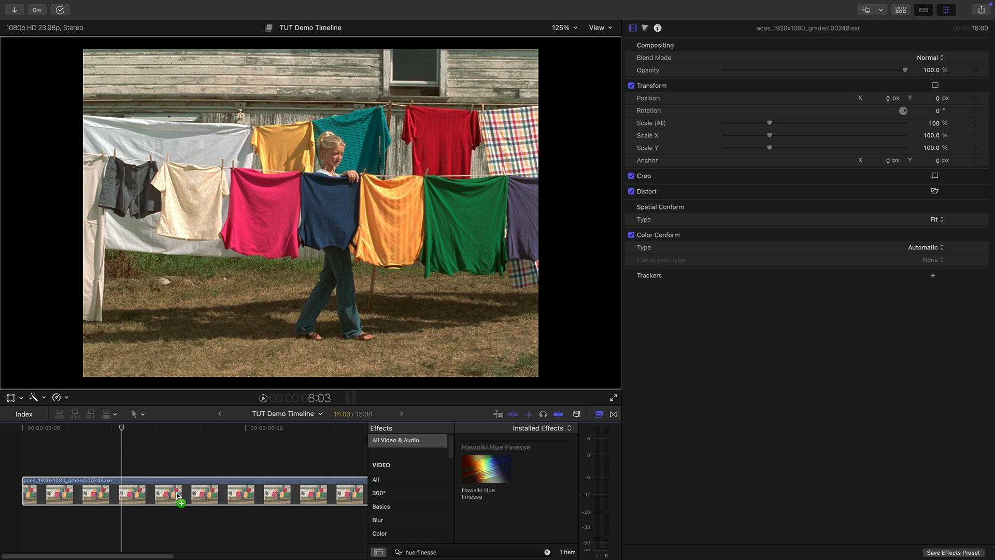
{"action": "left_click", "coordinate": [557, 416]}
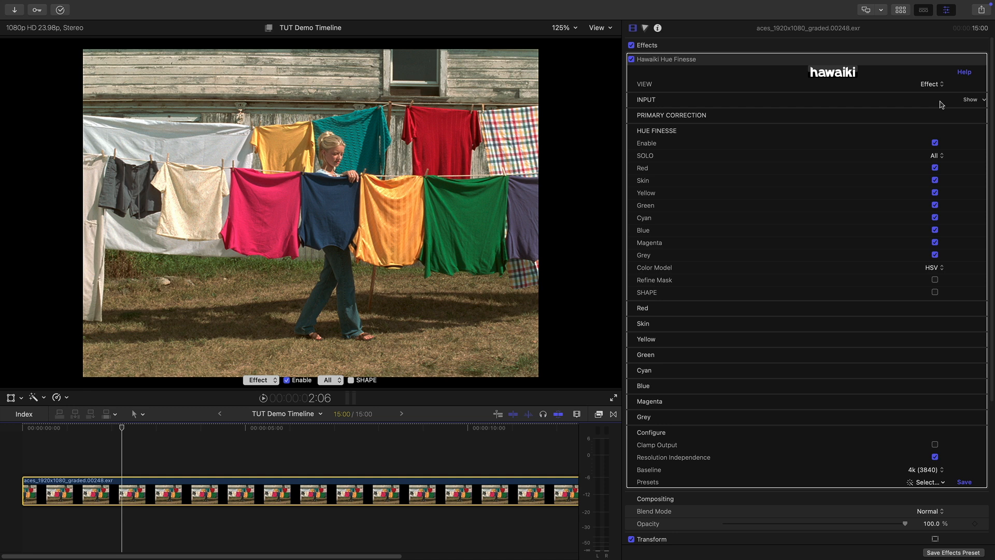
- Set the Hue Finesse input color space to ACEScg, keeping the view on Effect
{"action": "left_click", "coordinate": [935, 85]}
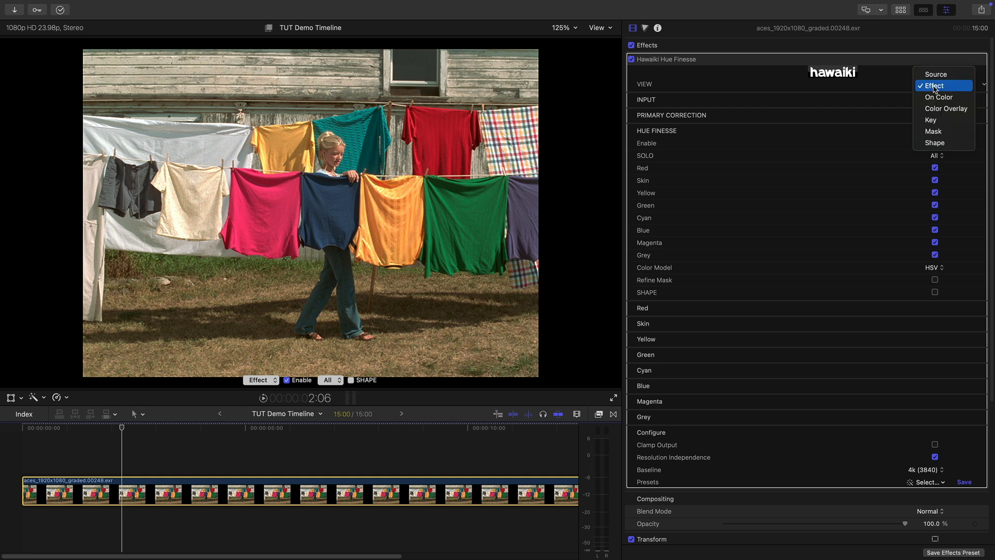
{"action": "left_click", "coordinate": [960, 87]}
{"action": "left_click", "coordinate": [969, 100]}
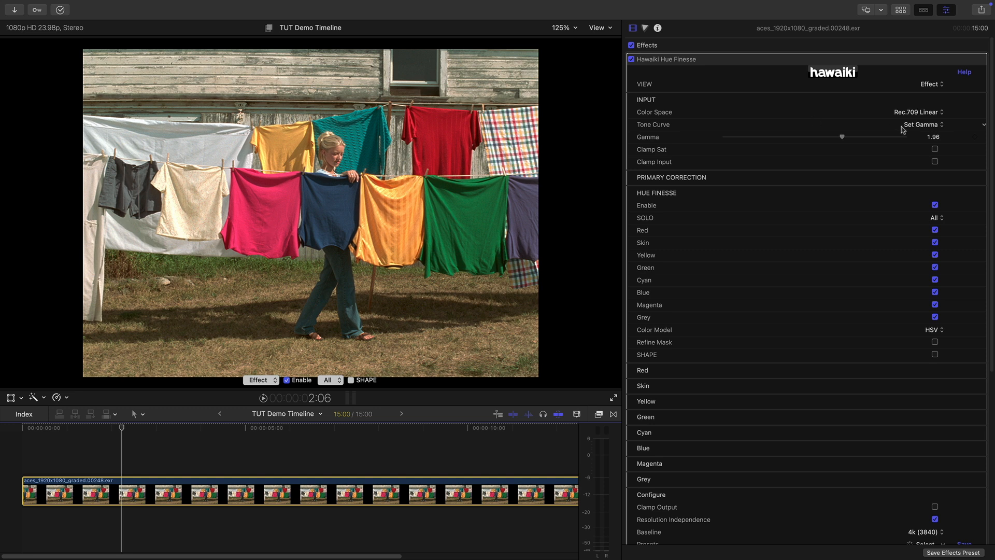
{"action": "left_click", "coordinate": [922, 112]}
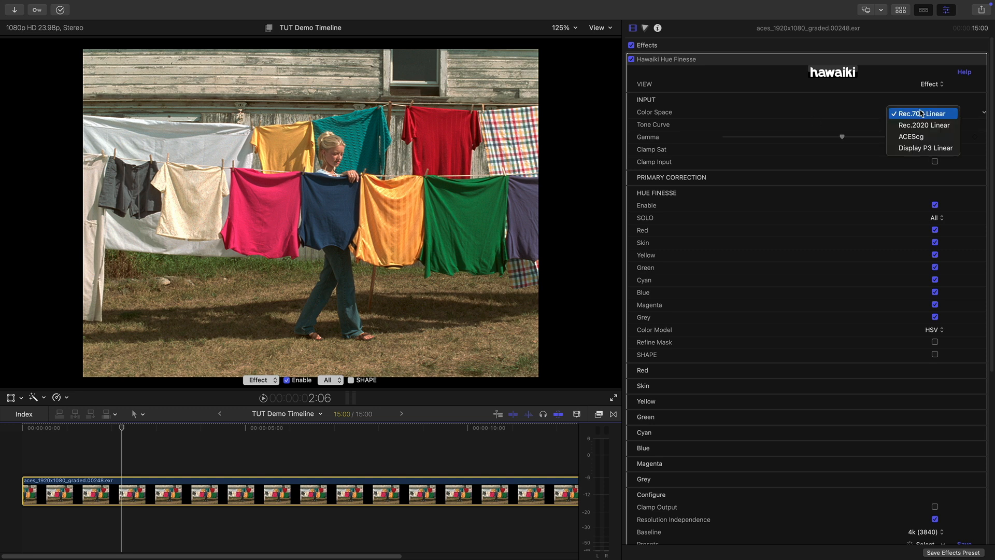
{"action": "left_click", "coordinate": [920, 137]}
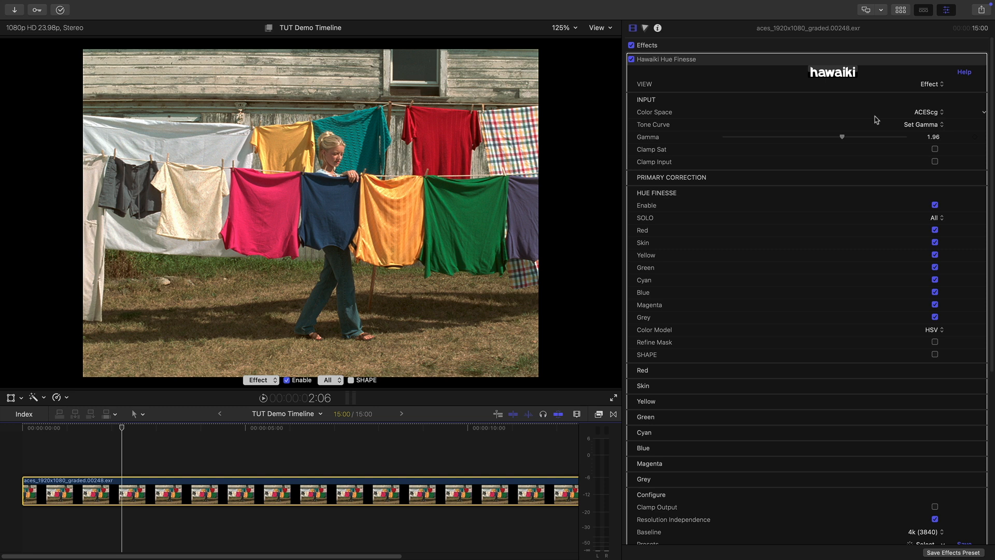
{"action": "mouse_move", "coordinate": [973, 102]}
{"action": "left_click", "coordinate": [973, 101]}
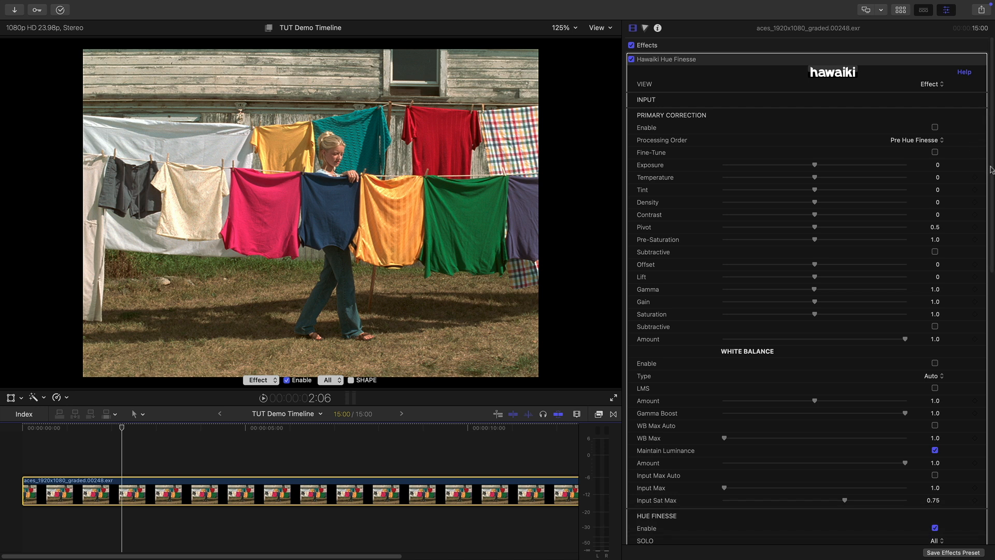
- Enable automatic white balance within the primary correction and set its amount to 0.3
{"action": "scroll", "coordinate": [993, 168], "scroll_direction": "down", "scroll_amount": 1}
{"action": "scroll", "coordinate": [993, 169], "scroll_direction": "up", "scroll_amount": 1}
{"action": "left_click", "coordinate": [916, 140]}
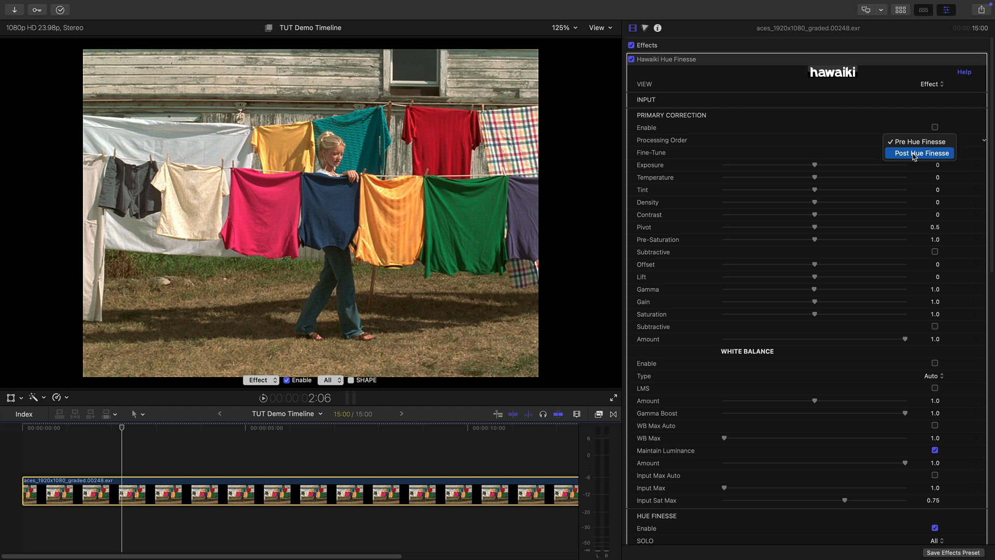
{"action": "left_click", "coordinate": [923, 142]}
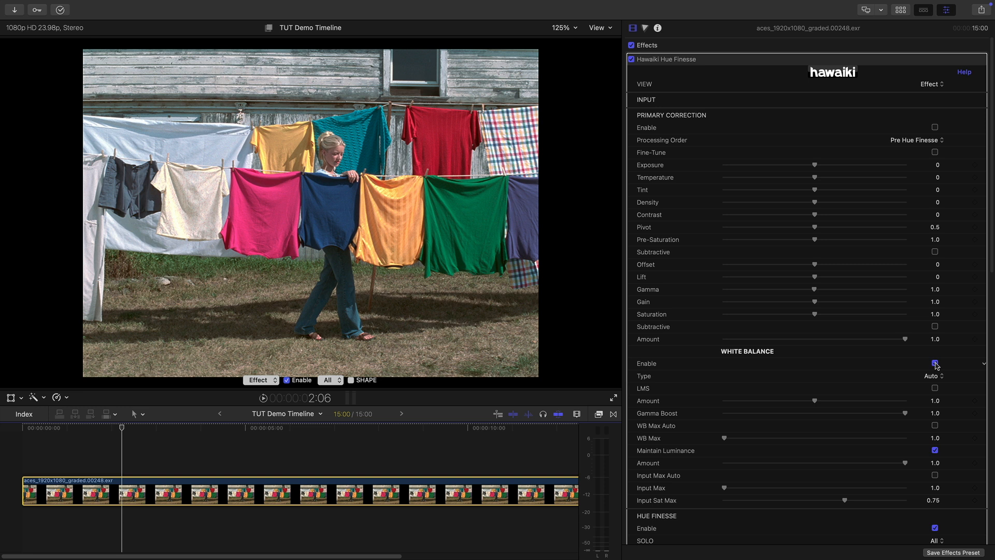
{"action": "left_click", "coordinate": [935, 401]}
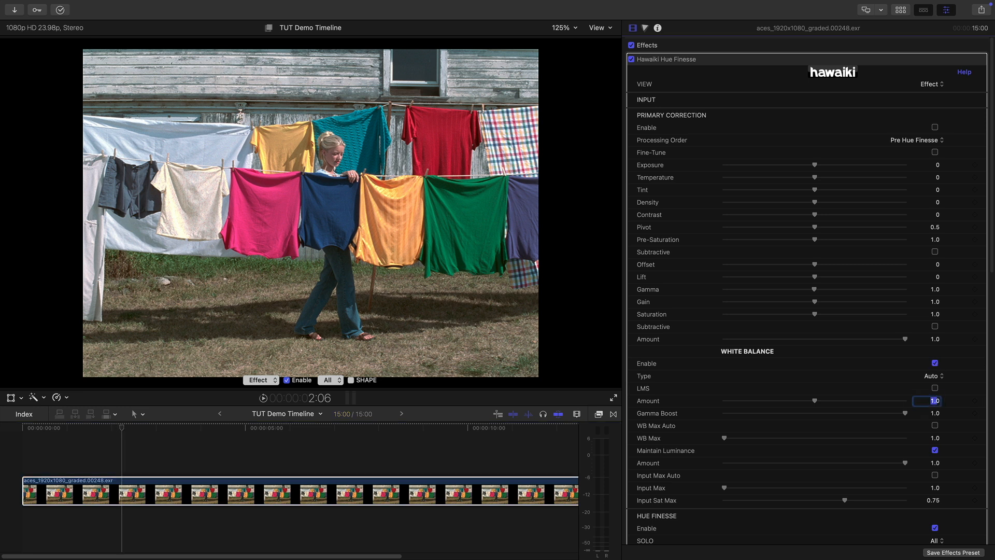
{"action": "type", "text": ".3"}
{"action": "key", "text": "Return"}
- Enable the primary correction and lower its density to about -0.74
{"action": "left_click", "coordinate": [936, 127]}
{"action": "left_click_drag", "start_coordinate": [816, 204], "coordinate": [749, 209]}
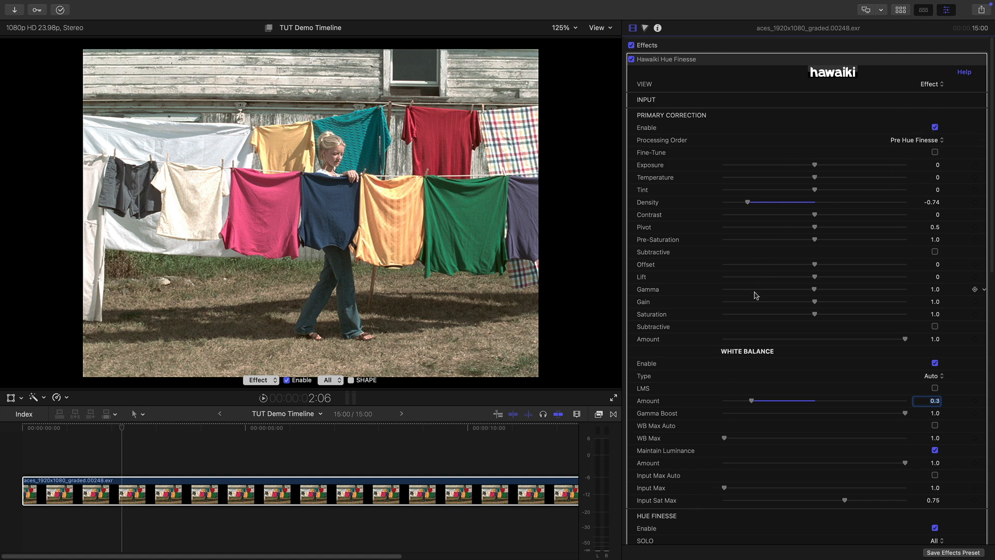
{"action": "left_click", "coordinate": [973, 118]}
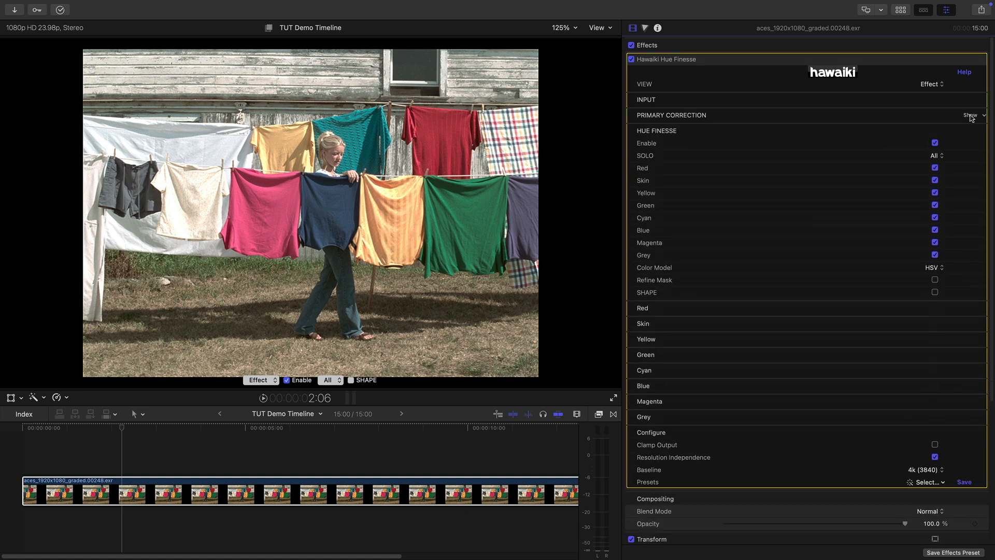
- Solo the Red hue in Hue Finesse and expand its adjustment controls
{"action": "left_click", "coordinate": [940, 158]}
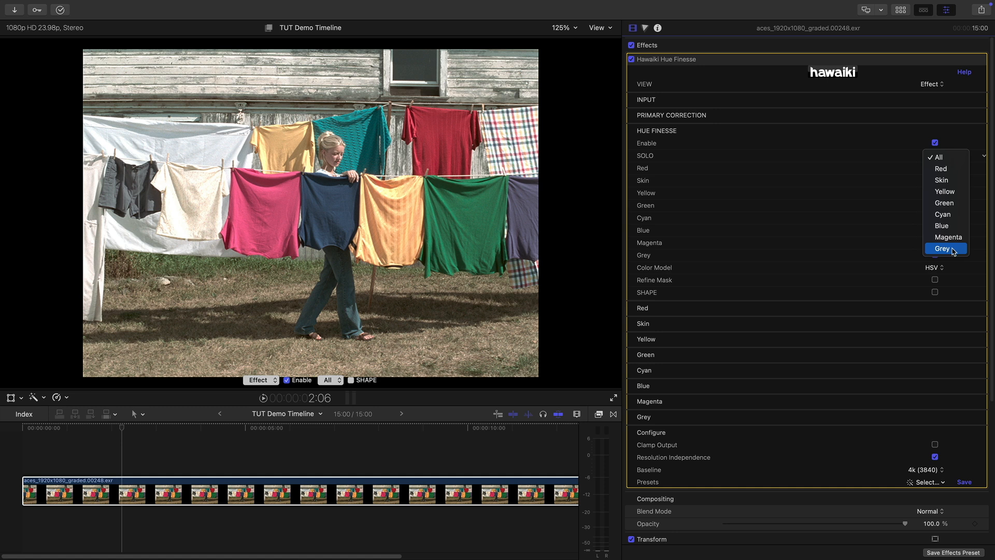
{"action": "left_click", "coordinate": [811, 132]}
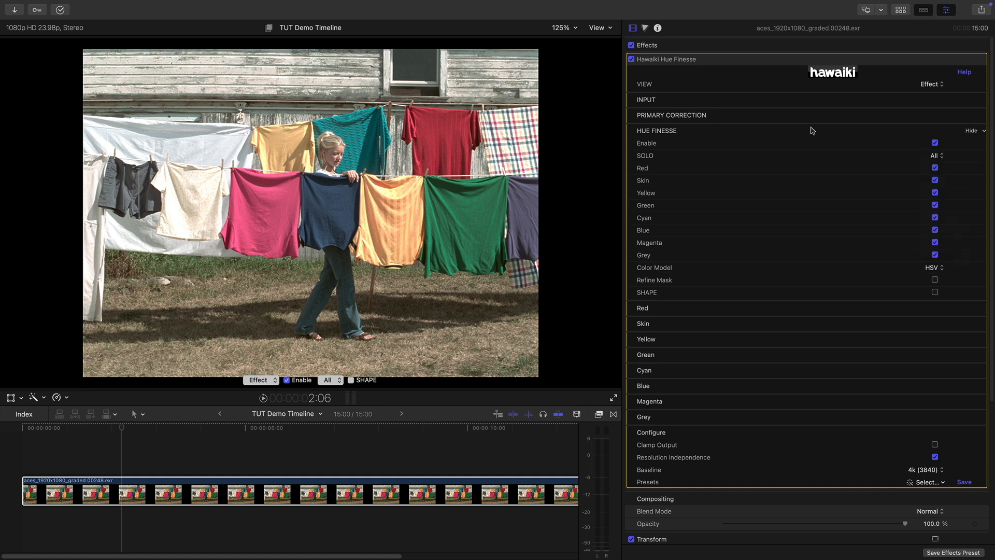
{"action": "left_click", "coordinate": [936, 156]}
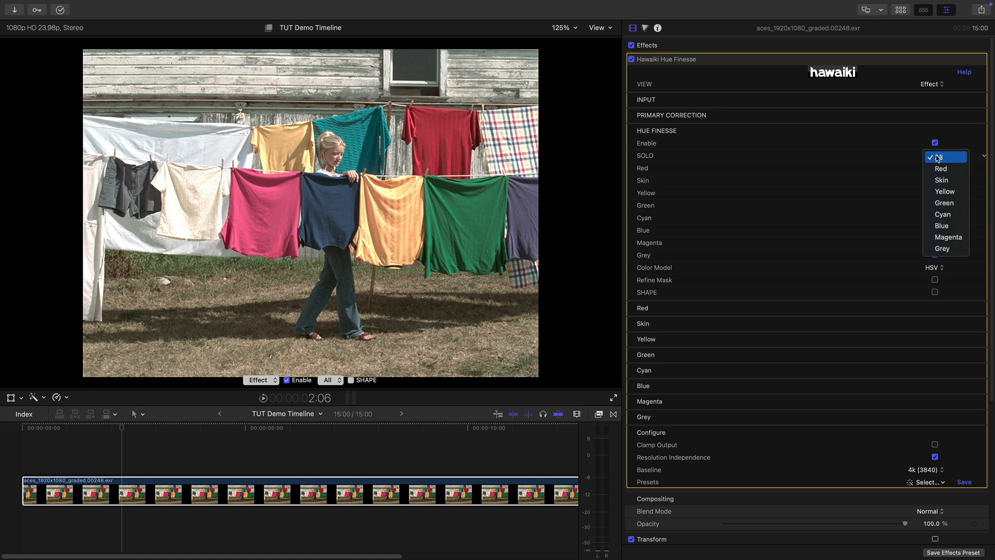
{"action": "left_click", "coordinate": [940, 170]}
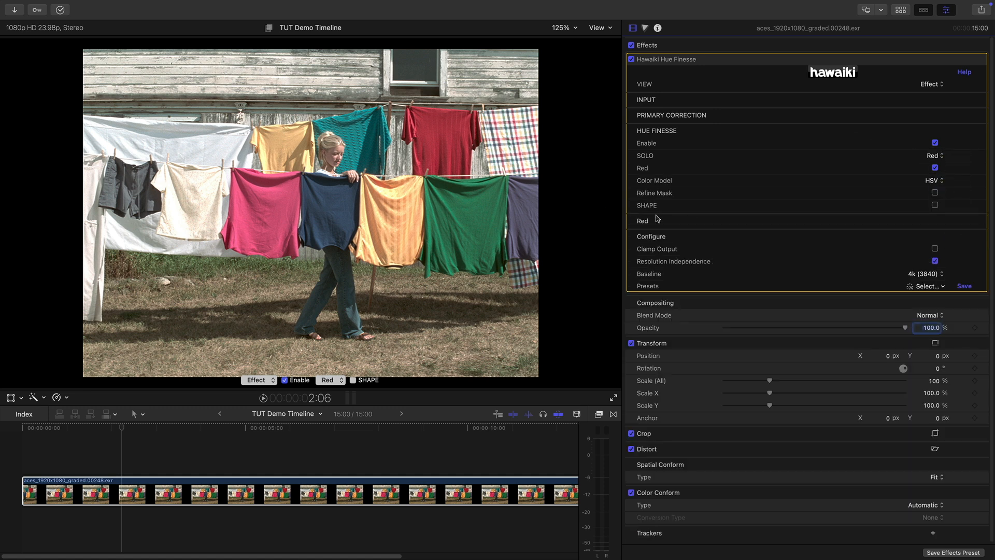
{"action": "mouse_move", "coordinate": [647, 223]}
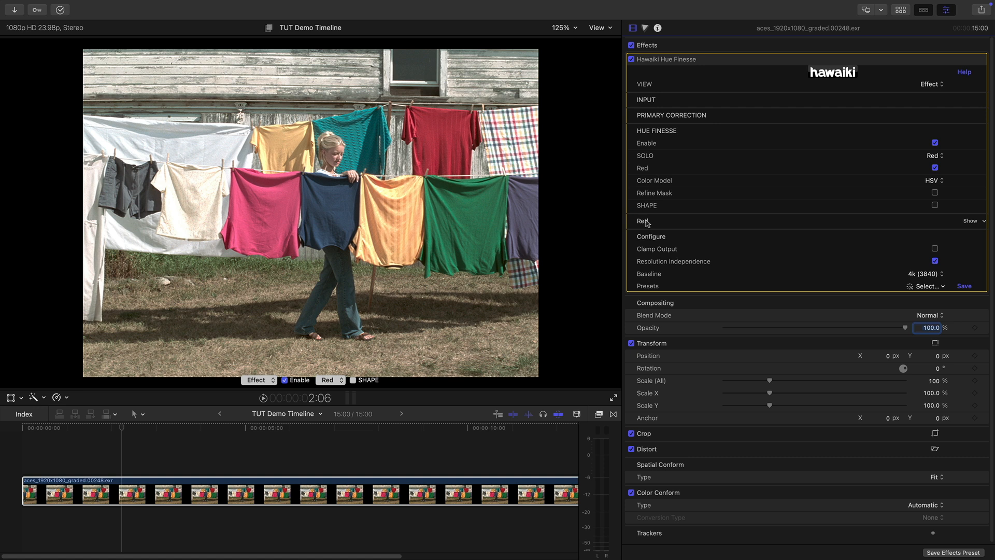
{"action": "left_click", "coordinate": [972, 221]}
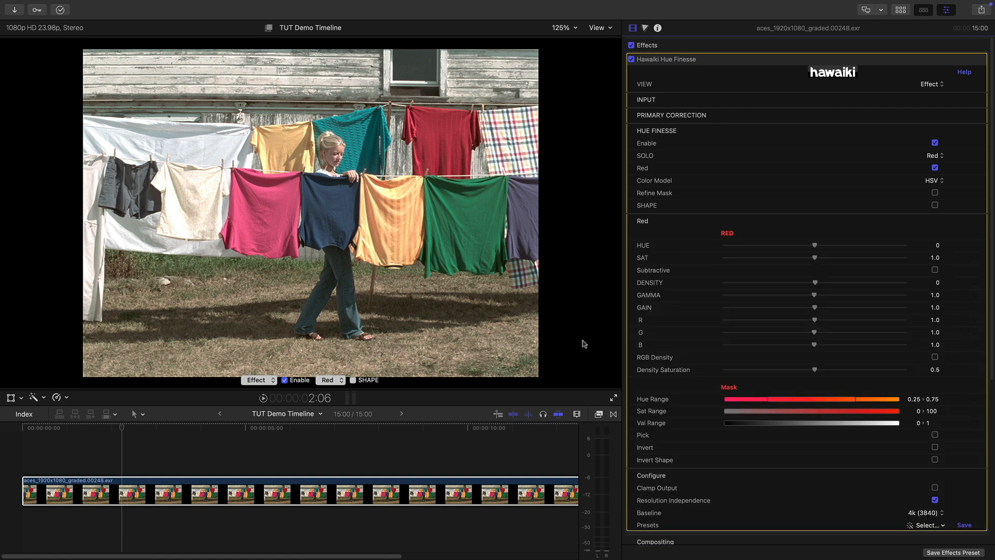
- Using the On Color view, narrow the Red mask to hue 0.31–0.46, saturation 37.51–100 and value 0–0.85, then return to the Effect view
{"action": "left_click", "coordinate": [261, 382]}
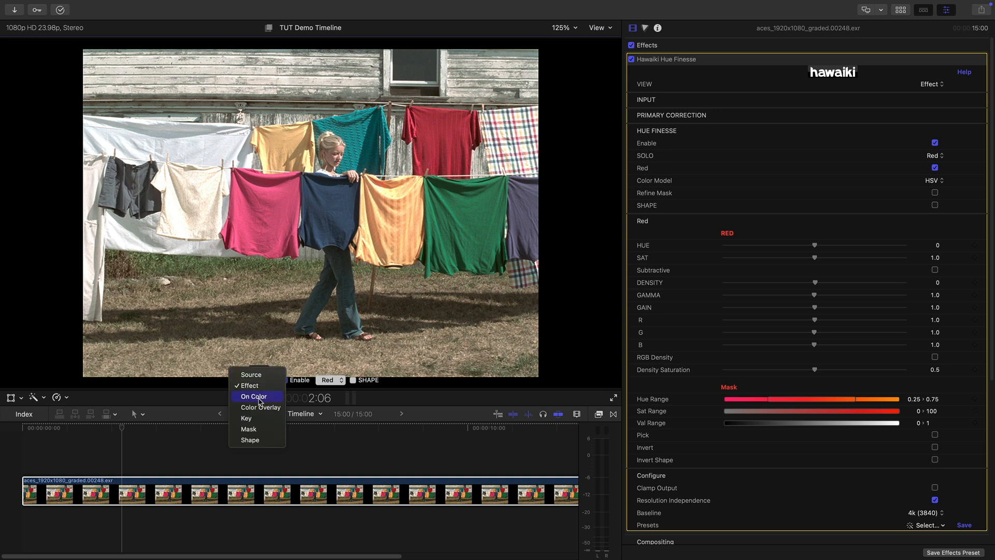
{"action": "left_click", "coordinate": [254, 397]}
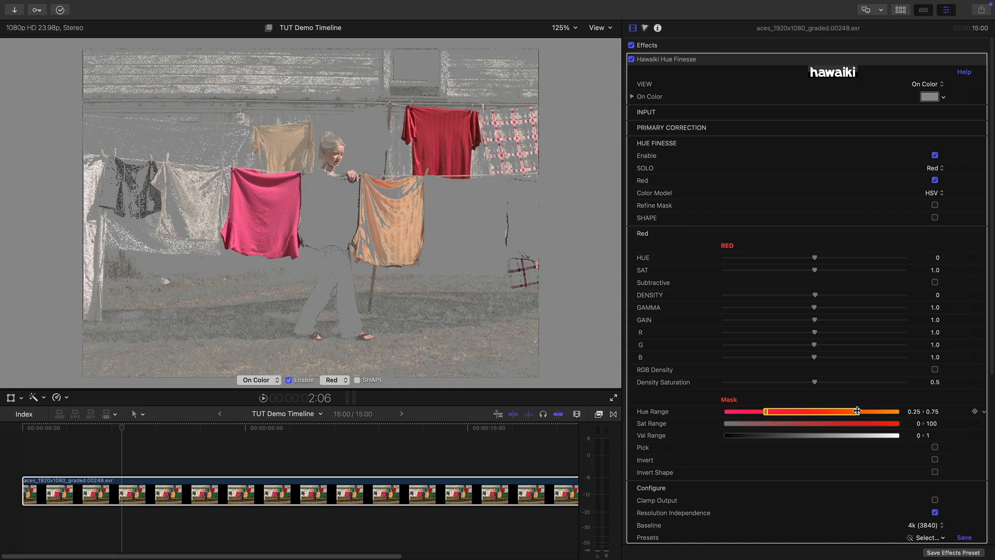
{"action": "left_click_drag", "start_coordinate": [856, 413], "coordinate": [788, 425]}
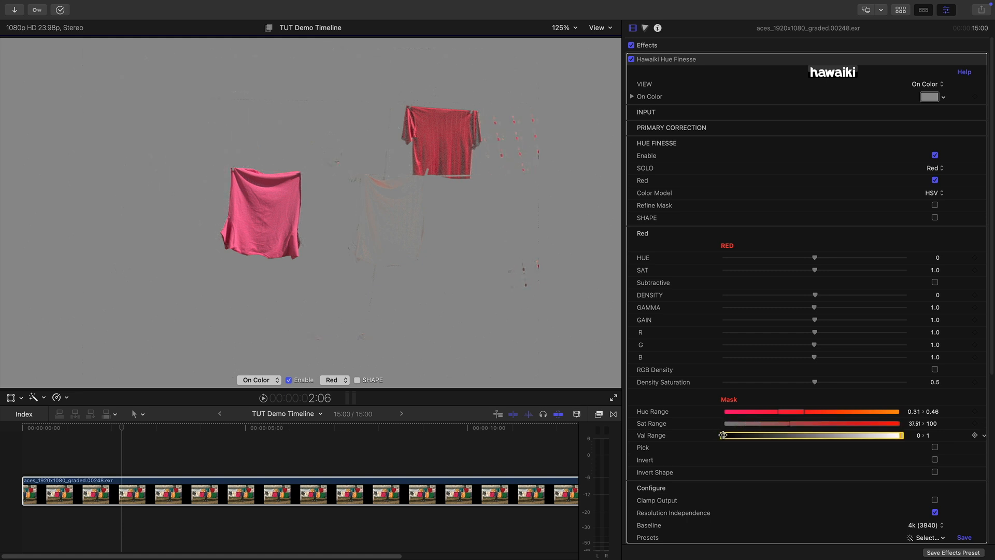
{"action": "left_click_drag", "start_coordinate": [902, 437], "coordinate": [875, 437]}
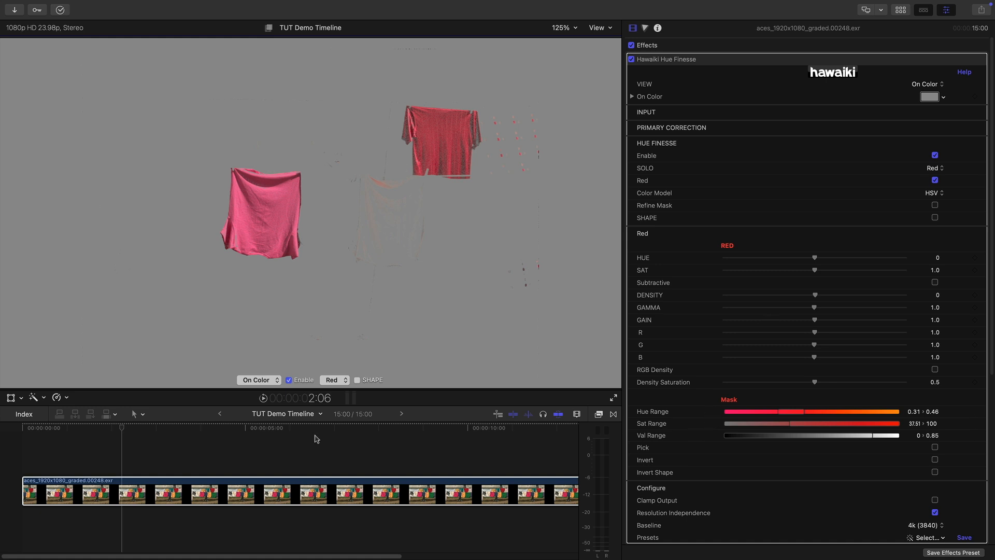
{"action": "left_click", "coordinate": [257, 381]}
{"action": "left_click", "coordinate": [254, 377]}
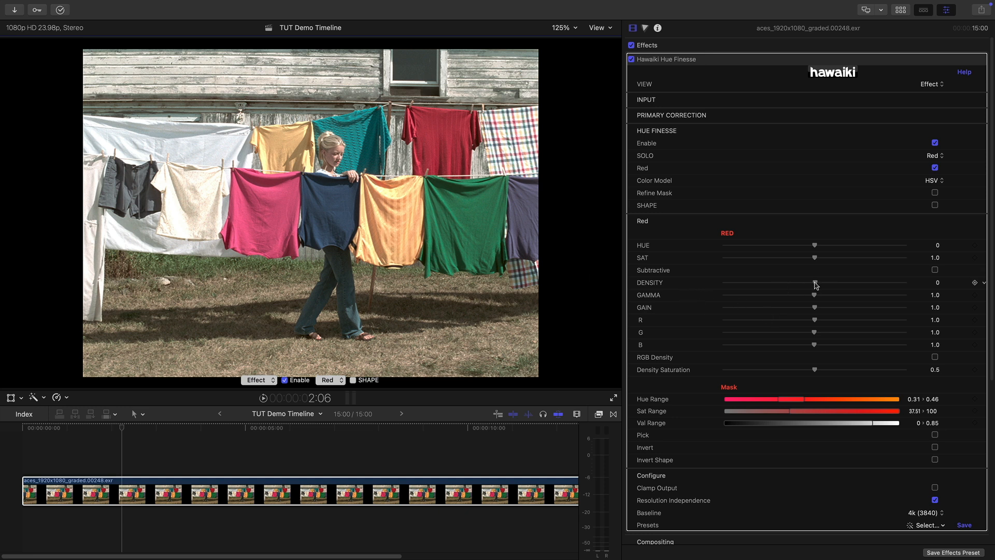
- Raise the Red density to about 0.32 and its saturation to about 1.35 with Subtractive saturation enabled
{"action": "left_click_drag", "start_coordinate": [816, 284], "coordinate": [845, 286]}
{"action": "left_click_drag", "start_coordinate": [816, 257], "coordinate": [856, 262]}
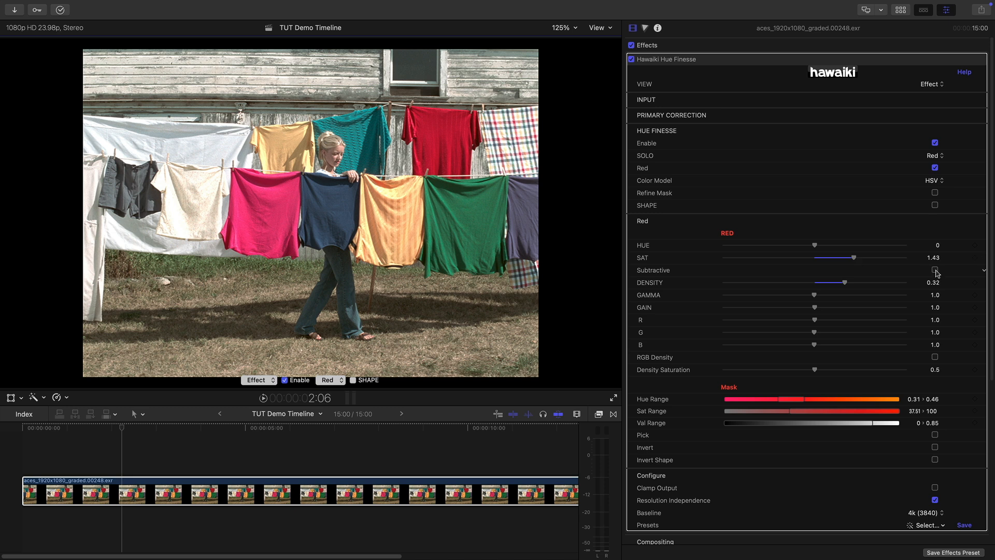
{"action": "left_click", "coordinate": [936, 271]}
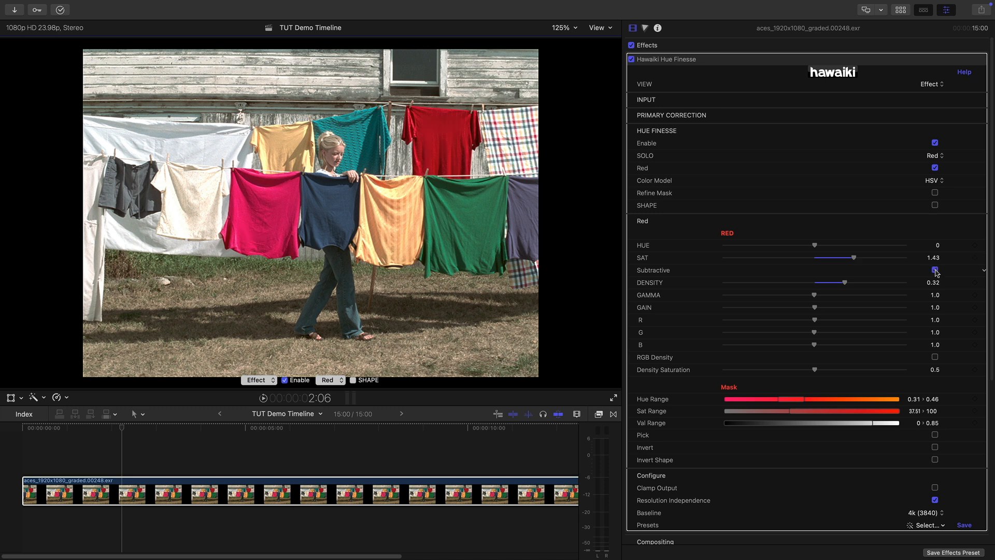
{"action": "mouse_move", "coordinate": [853, 258]}
{"action": "left_mouse_down"}
{"action": "mouse_move", "coordinate": [834, 264]}
{"action": "mouse_move", "coordinate": [847, 263]}
{"action": "left_mouse_up"}
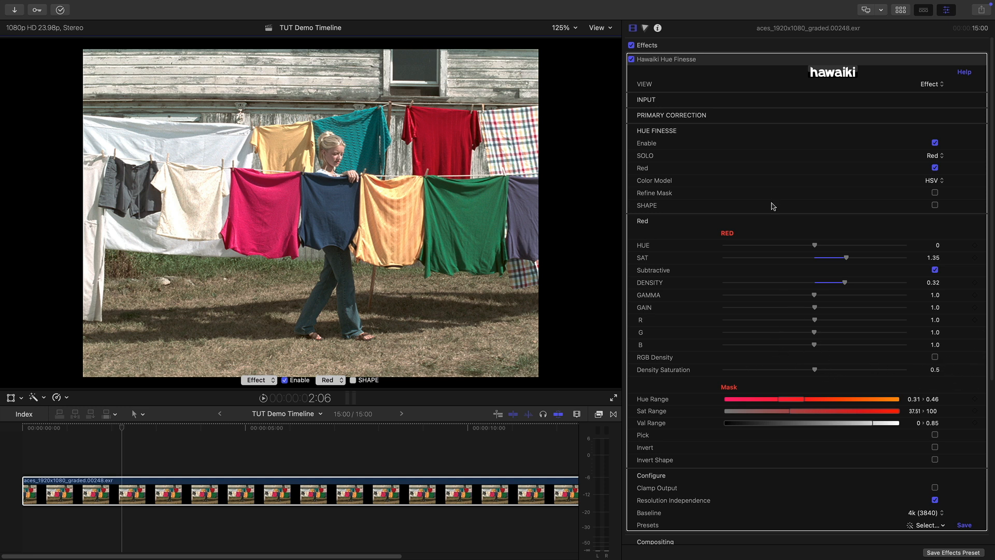
- Solo the Yellow hue, show it in the On Color view and expand its adjustment controls
{"action": "left_click", "coordinate": [939, 155]}
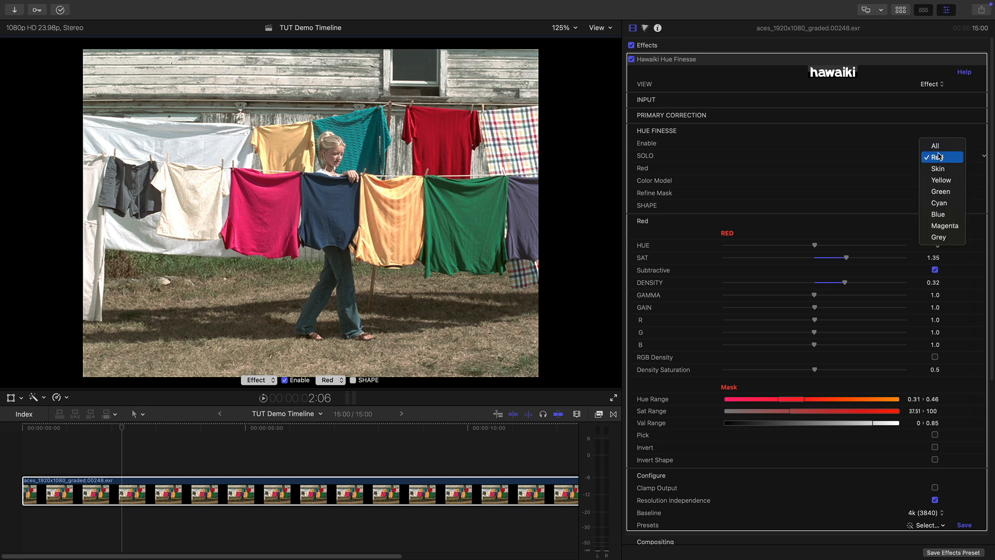
{"action": "left_click", "coordinate": [936, 181]}
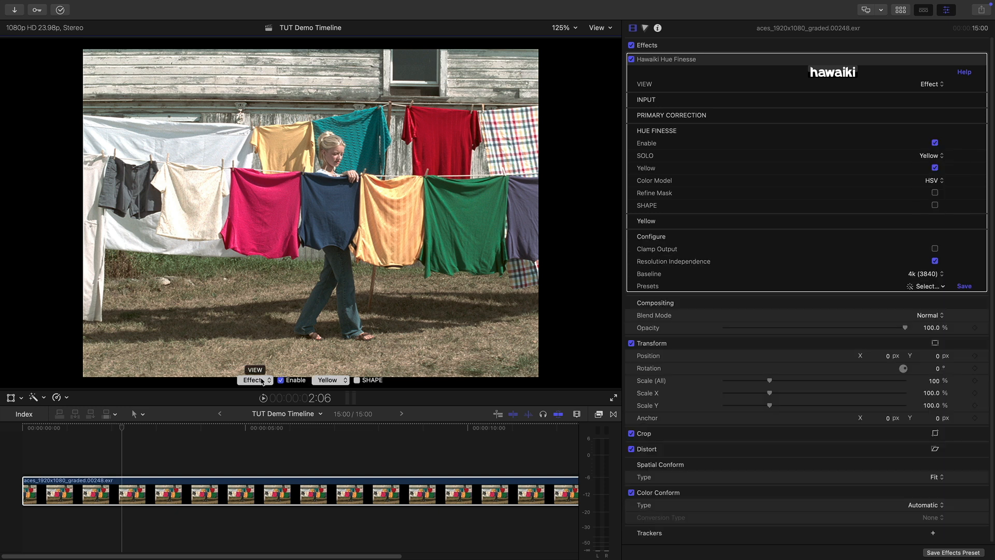
{"action": "left_click", "coordinate": [262, 382]}
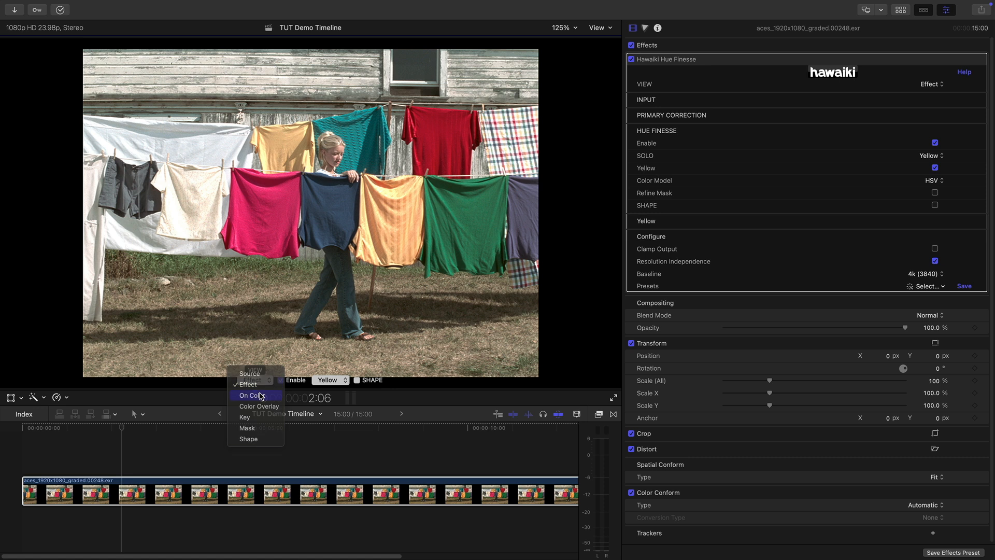
{"action": "left_click", "coordinate": [262, 396]}
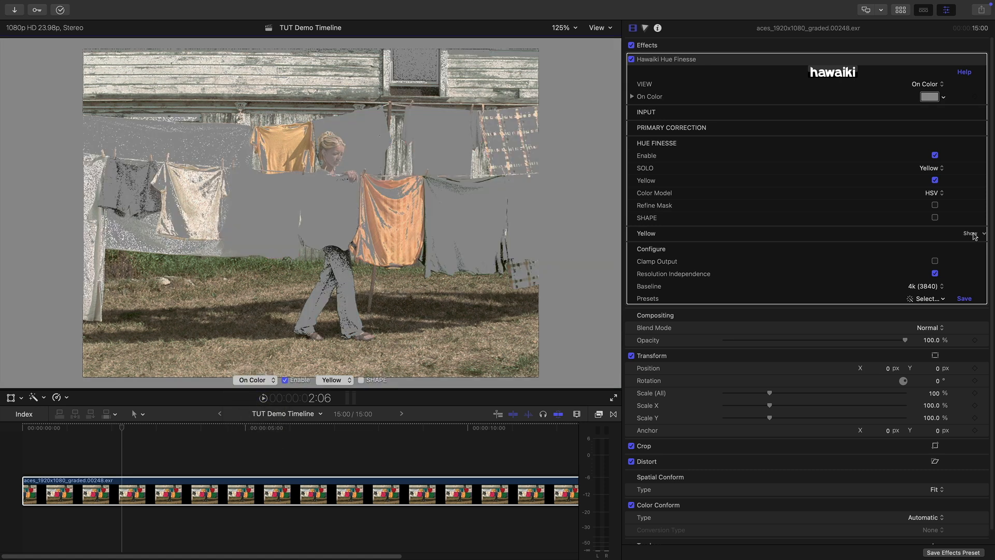
{"action": "left_click", "coordinate": [973, 234]}
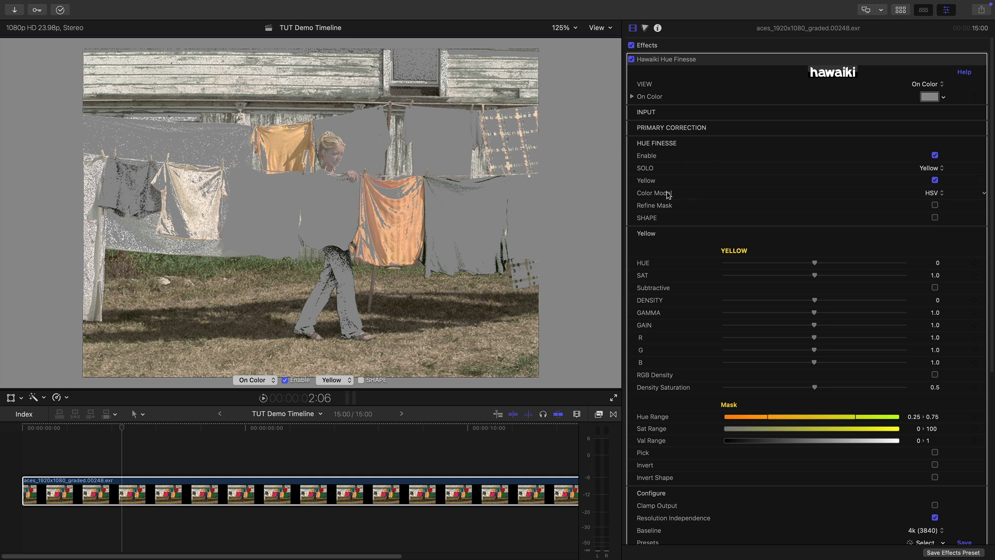
- Switch the Hue Finesse color model to OkLCH and enable Refine Mask for the Yellow mask
{"action": "left_click", "coordinate": [935, 194]}
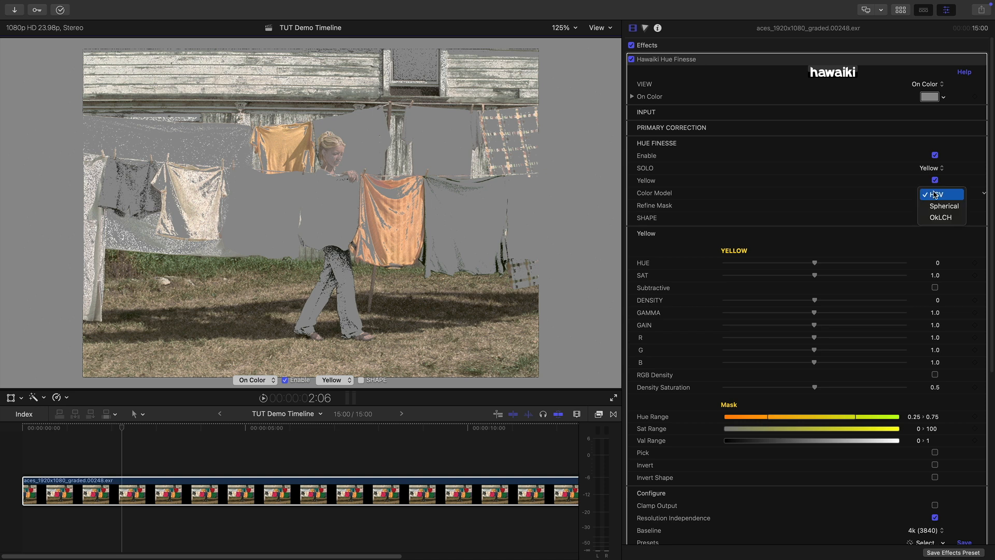
{"action": "left_click", "coordinate": [948, 220]}
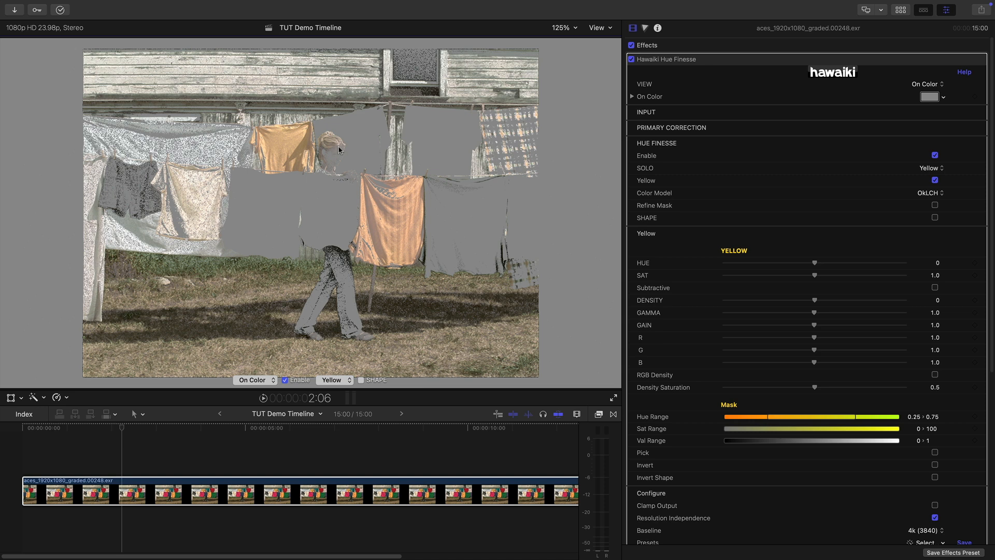
{"action": "left_click", "coordinate": [935, 206]}
{"action": "scroll", "coordinate": [766, 474], "scroll_direction": "down", "scroll_amount": 1}
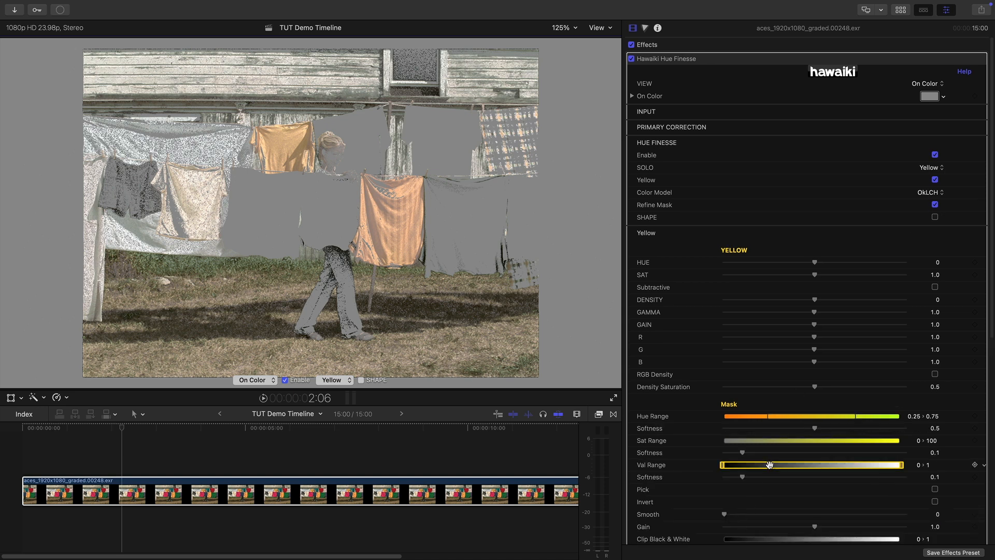
- Narrow the Yellow mask to hue 0.28–0.57, saturation 29.75–100 (softness 0.14), value 0.71–1.26 (softness 0.24) and gain 1.2, returning to Effect view
{"action": "scroll", "coordinate": [769, 468], "scroll_direction": "down", "scroll_amount": 1}
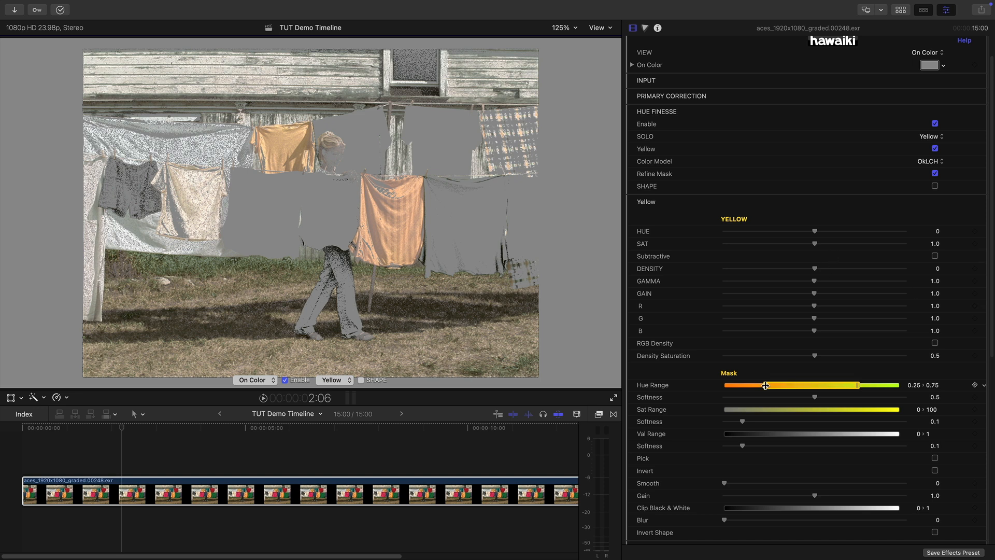
{"action": "left_click_drag", "start_coordinate": [855, 385], "coordinate": [827, 386]}
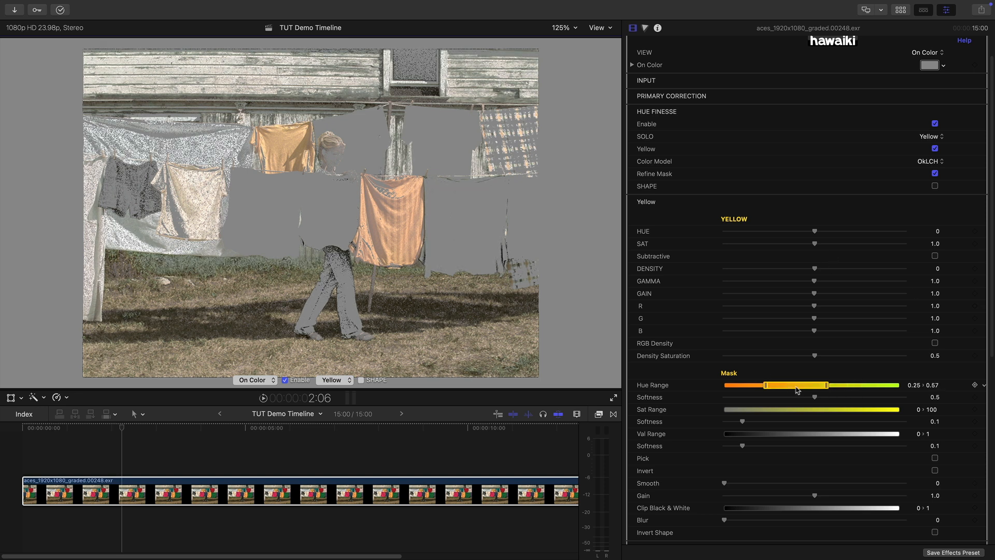
{"action": "left_click_drag", "start_coordinate": [767, 387], "coordinate": [771, 389]}
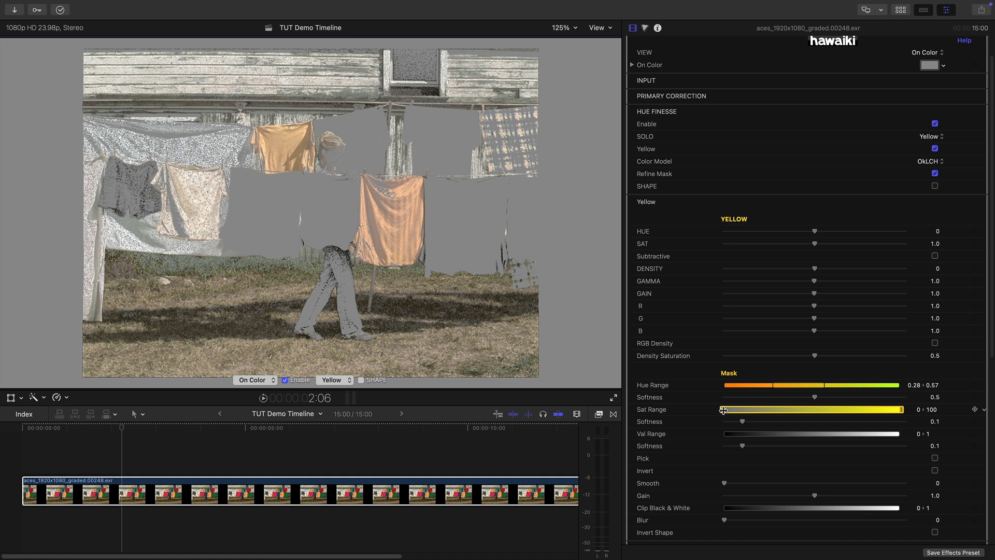
{"action": "left_click_drag", "start_coordinate": [723, 411], "coordinate": [749, 424]}
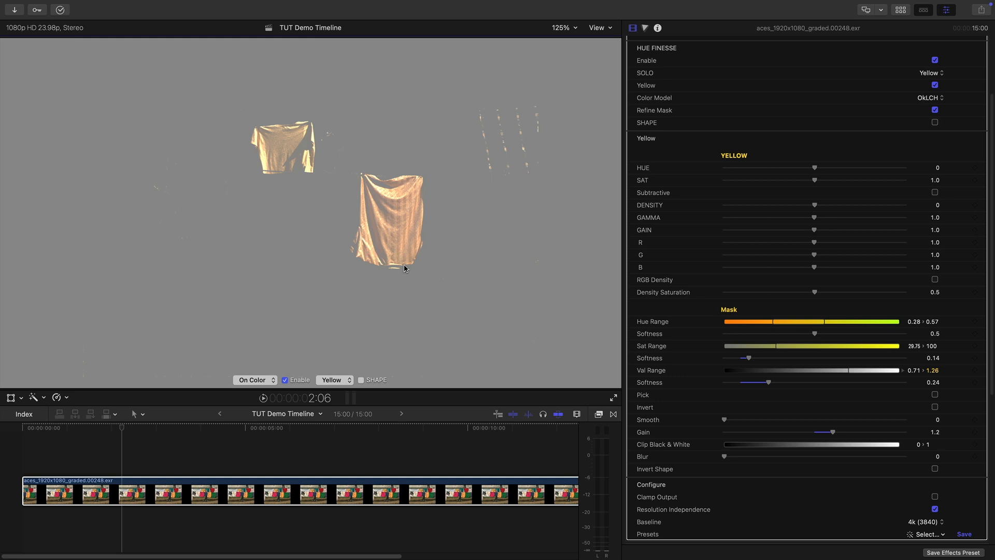
{"action": "left_click", "coordinate": [257, 381]}
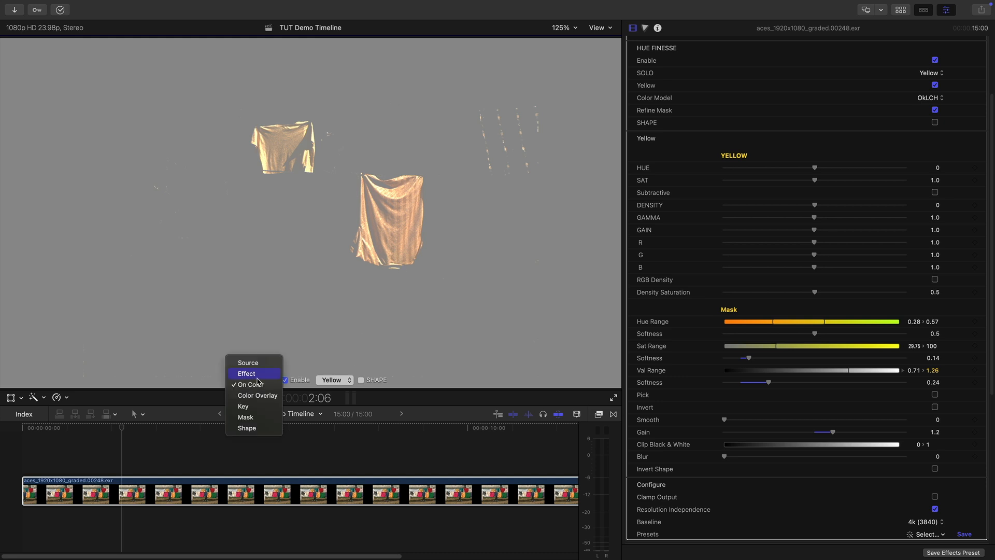
{"action": "left_click", "coordinate": [257, 379]}
- Raise the Yellow density to about 0.39 and its saturation to about 1.37 with Subtractive saturation enabled
{"action": "scroll", "coordinate": [814, 204], "scroll_direction": "down", "scroll_amount": 1}
{"action": "left_click_drag", "start_coordinate": [814, 192], "coordinate": [850, 199]}
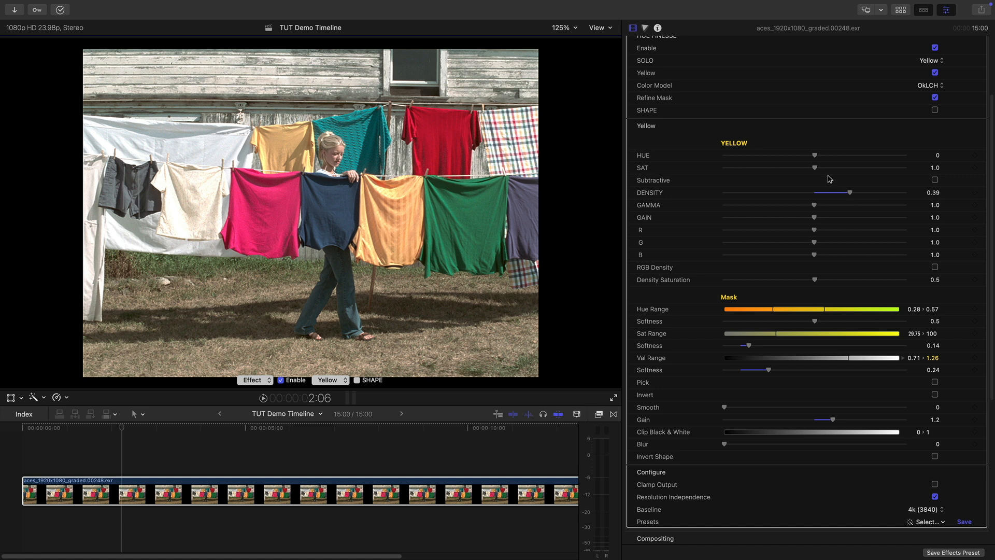
{"action": "left_click_drag", "start_coordinate": [815, 168], "coordinate": [856, 171]}
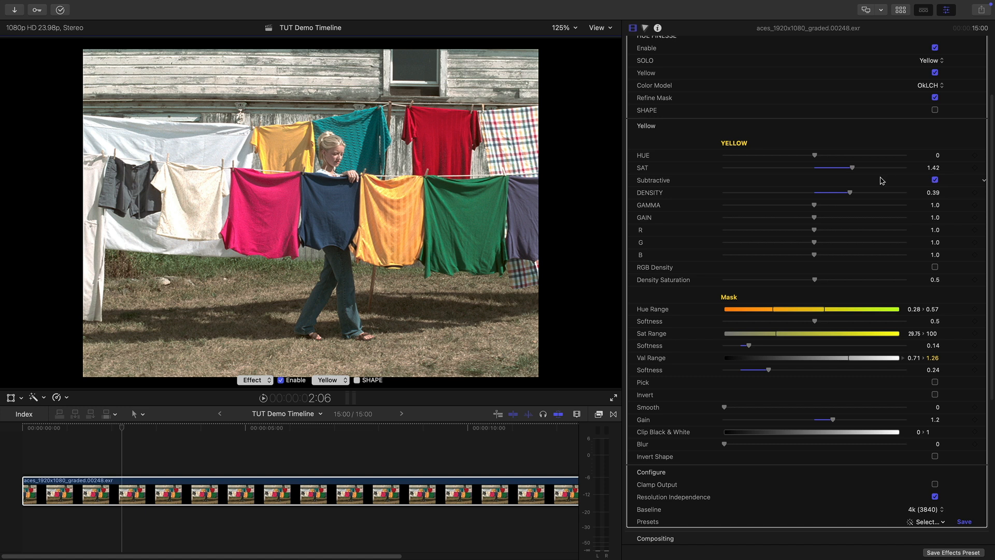
{"action": "left_click_drag", "start_coordinate": [854, 168], "coordinate": [850, 168]}
- Switch to the On Color view and set the Yellow mask's Clip Black & White range to about 0.16–0.38
{"action": "scroll", "coordinate": [778, 352], "scroll_direction": "down", "scroll_amount": 4}
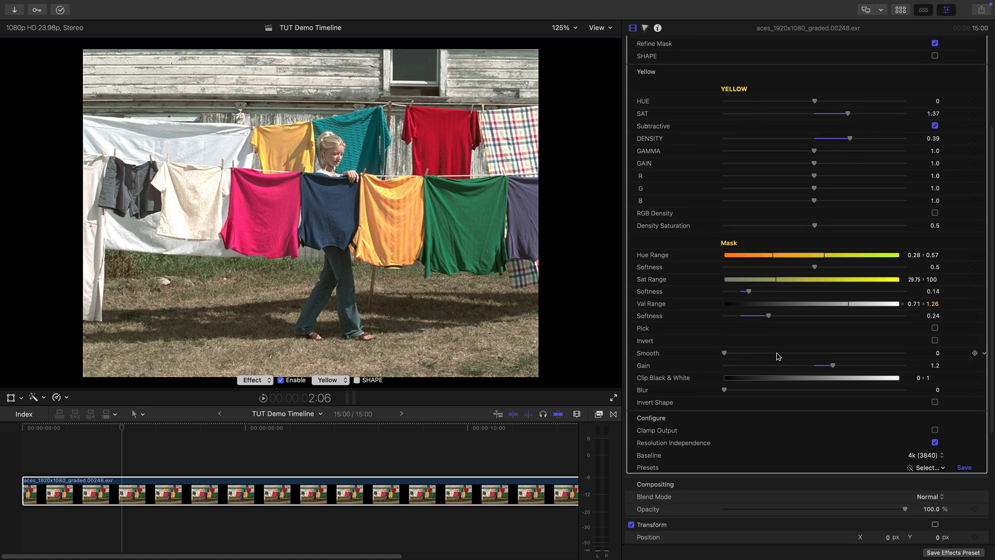
{"action": "scroll", "coordinate": [773, 356], "scroll_direction": "down", "scroll_amount": 2}
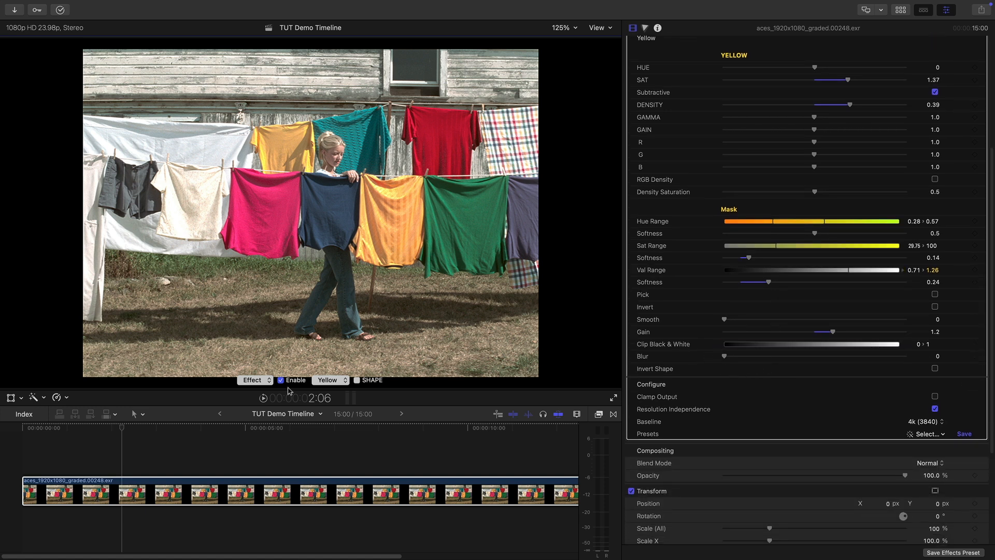
{"action": "left_click", "coordinate": [254, 382]}
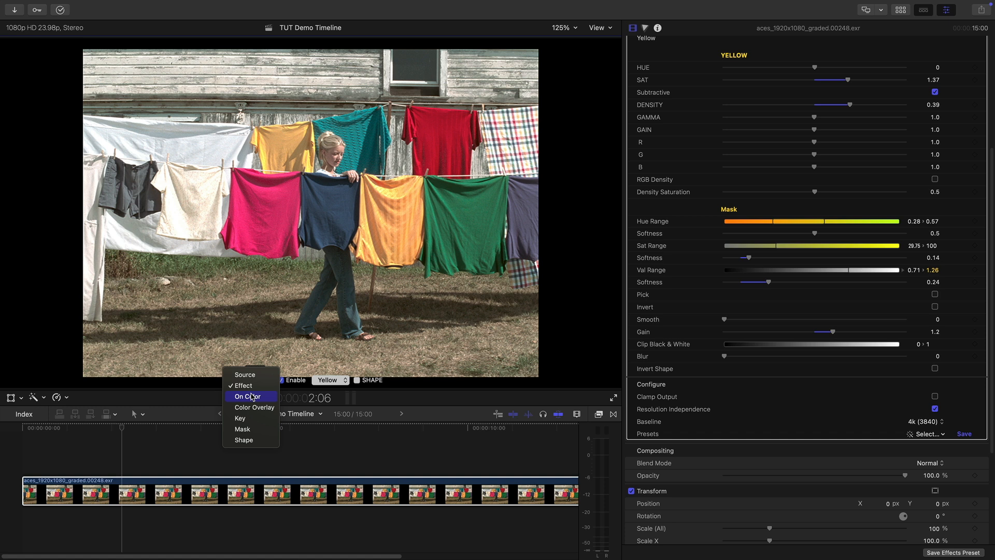
{"action": "left_click", "coordinate": [252, 397]}
{"action": "left_click_drag", "start_coordinate": [725, 356], "coordinate": [754, 358]}
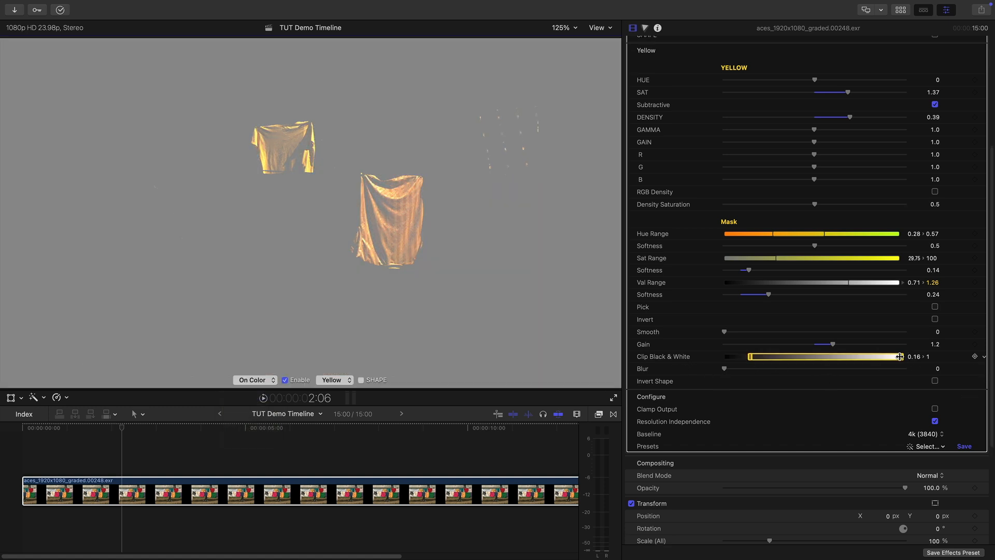
{"action": "left_click_drag", "start_coordinate": [902, 357], "coordinate": [791, 365]}
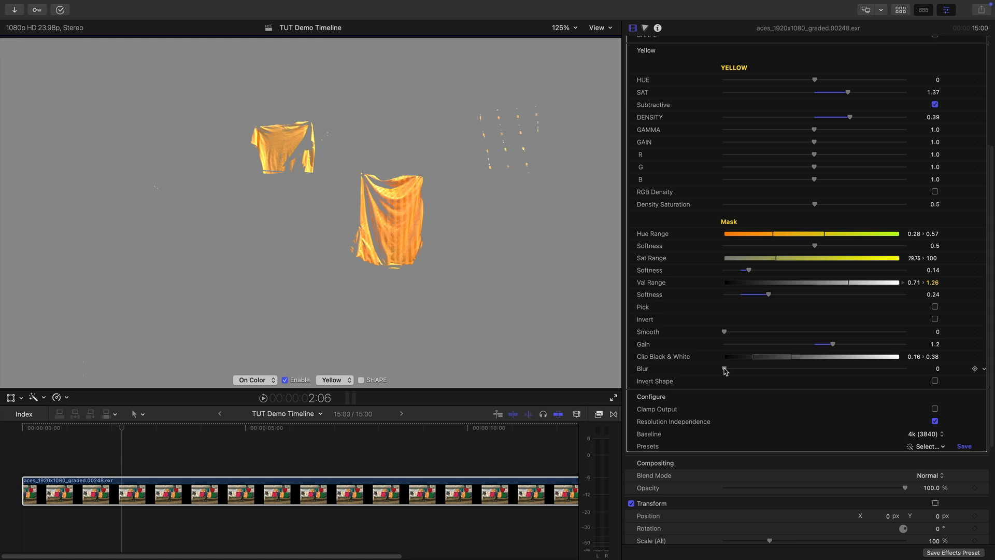
- Blur the Yellow mask by about 1.52, clip the blurred mask to 0.17–1 and return to the Effect view
{"action": "left_click_drag", "start_coordinate": [725, 370], "coordinate": [752, 371]}
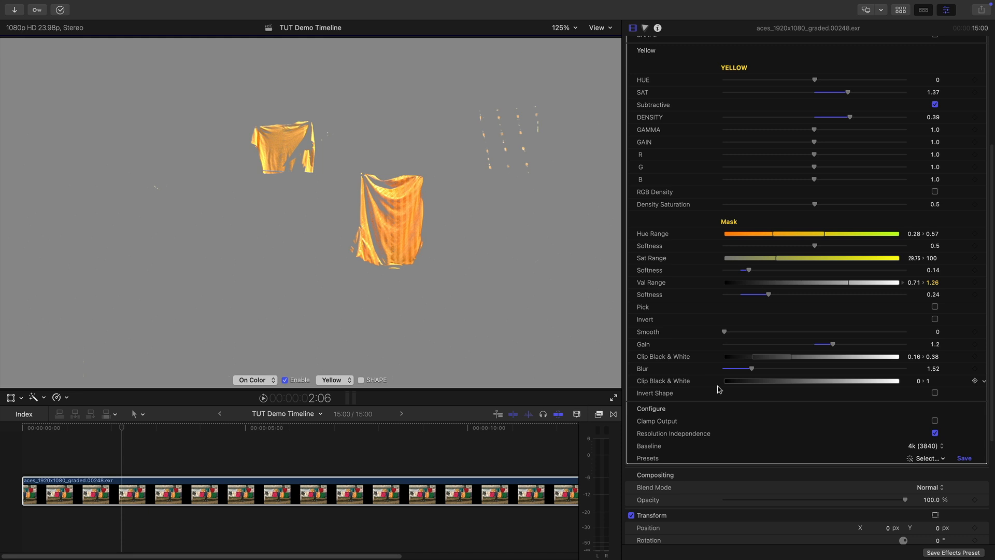
{"action": "left_click", "coordinate": [731, 388]}
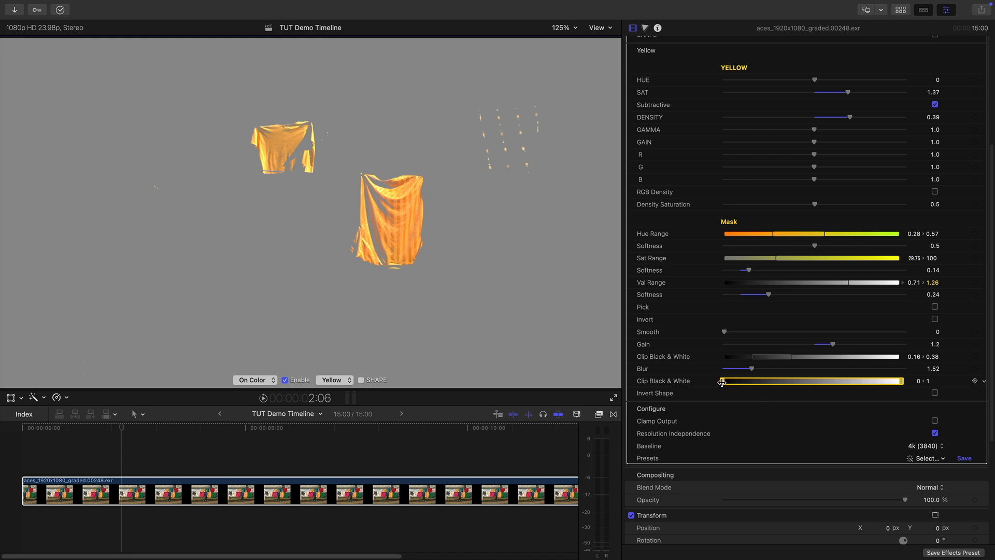
{"action": "left_click_drag", "start_coordinate": [722, 383], "coordinate": [754, 389]}
{"action": "left_click", "coordinate": [261, 380]}
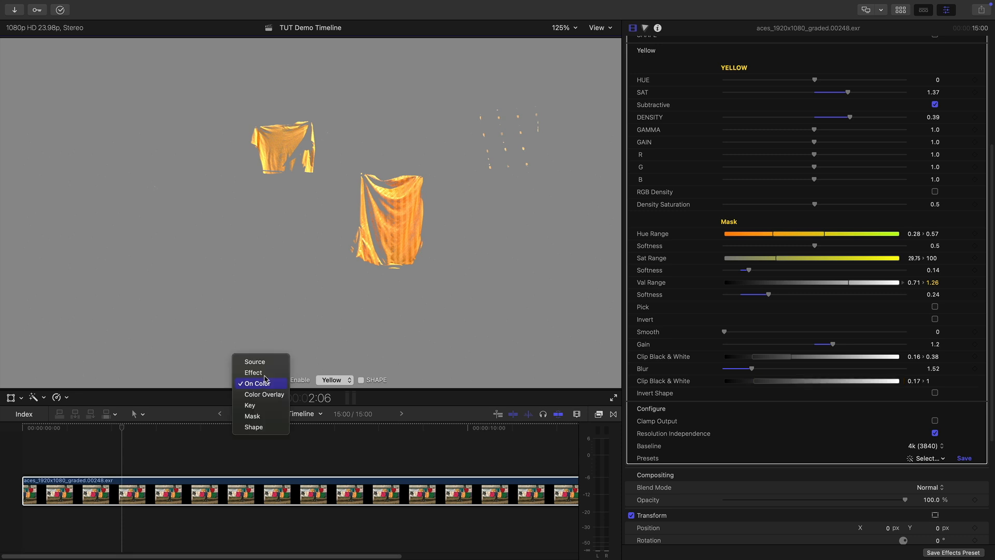
{"action": "left_click", "coordinate": [253, 372]}
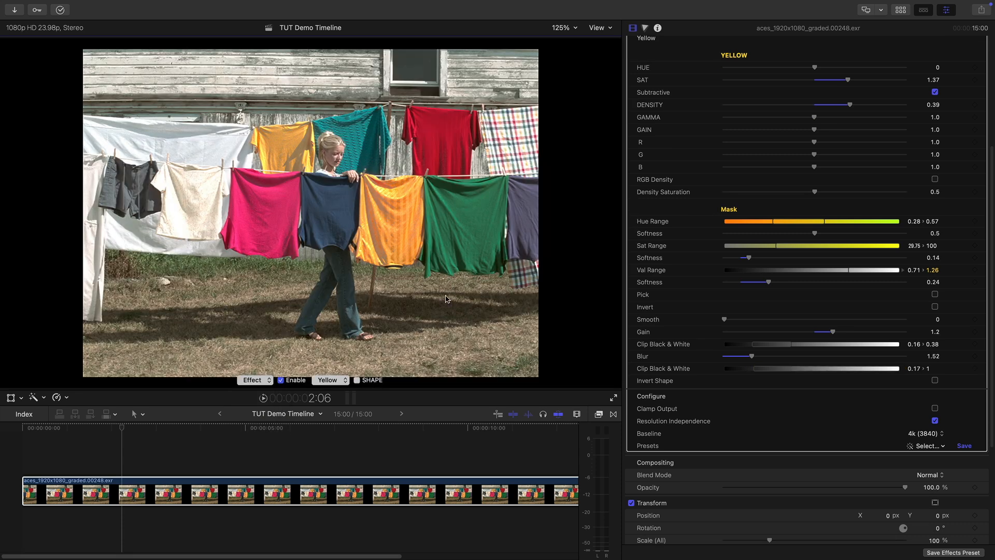
- Enable the shape for the Yellow mask, shrink it and place it over the yellow shirt, leaving the orange-yellow towel outside
{"action": "scroll", "coordinate": [749, 185], "scroll_direction": "up", "scroll_amount": 6}
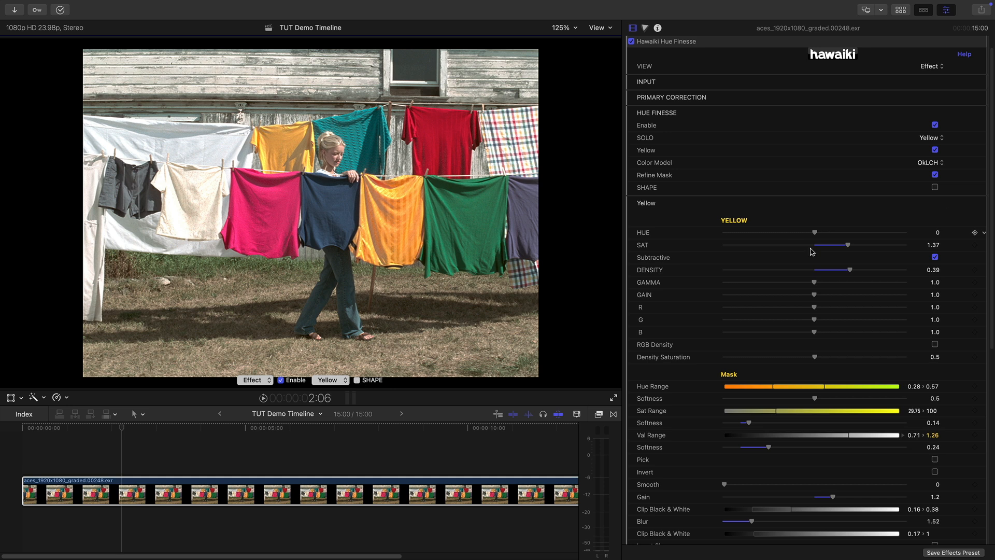
{"action": "left_click", "coordinate": [936, 188]}
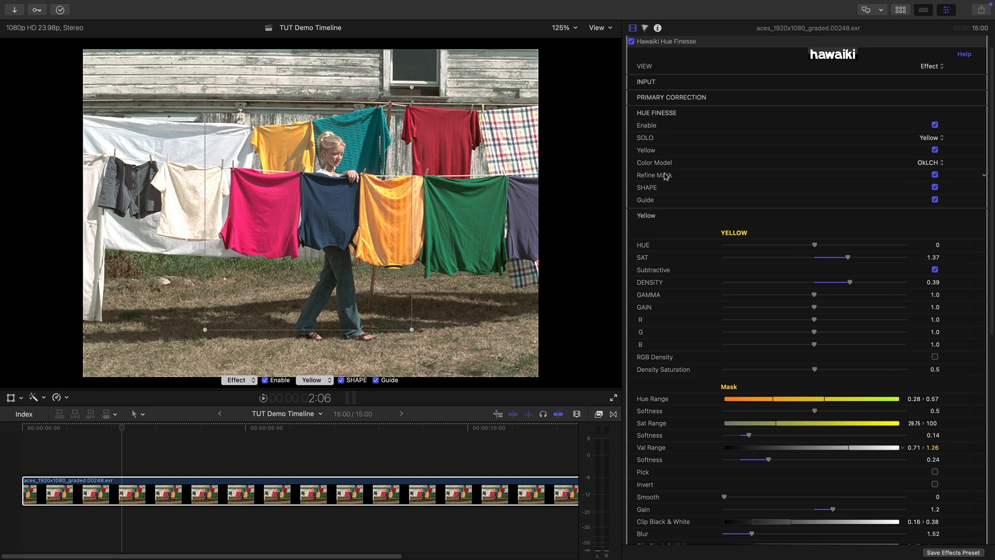
{"action": "left_click_drag", "start_coordinate": [276, 173], "coordinate": [395, 154]}
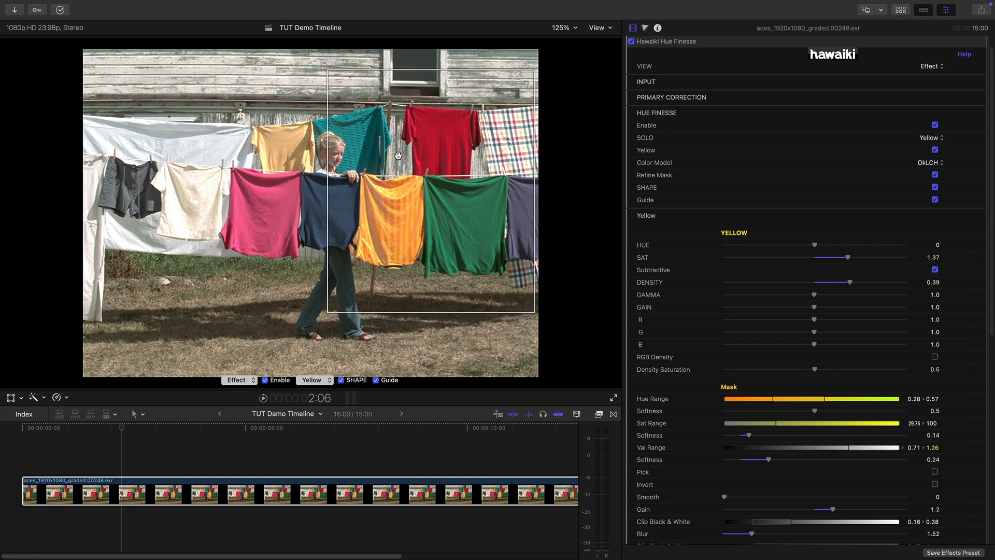
{"action": "left_click_drag", "start_coordinate": [328, 312], "coordinate": [334, 279]}
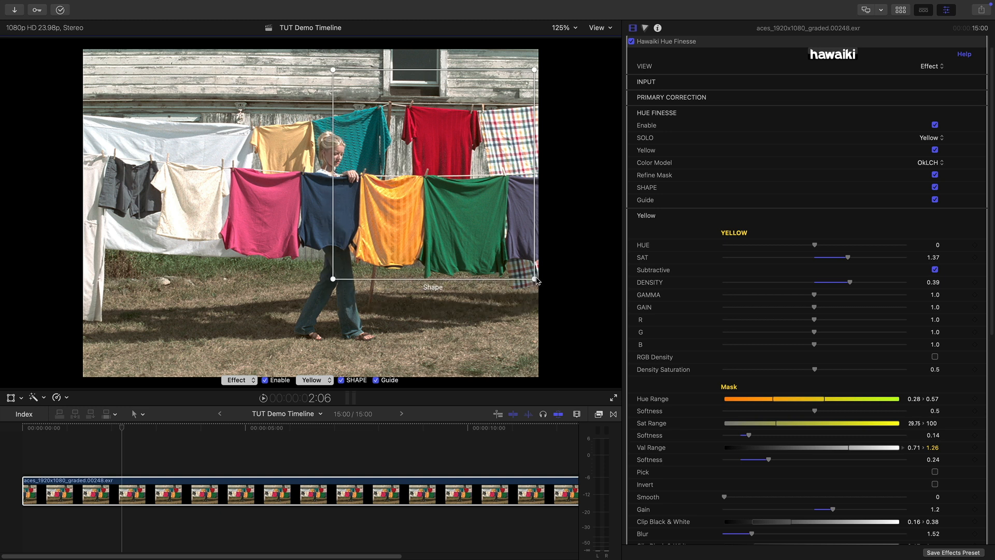
{"action": "left_click_drag", "start_coordinate": [535, 278], "coordinate": [516, 289]}
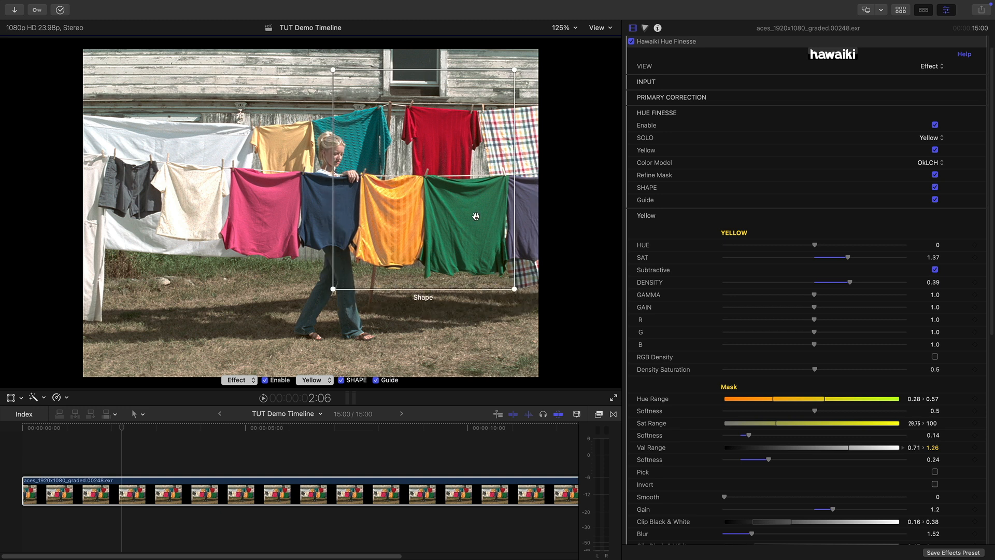
{"action": "left_click_drag", "start_coordinate": [442, 173], "coordinate": [292, 190]}
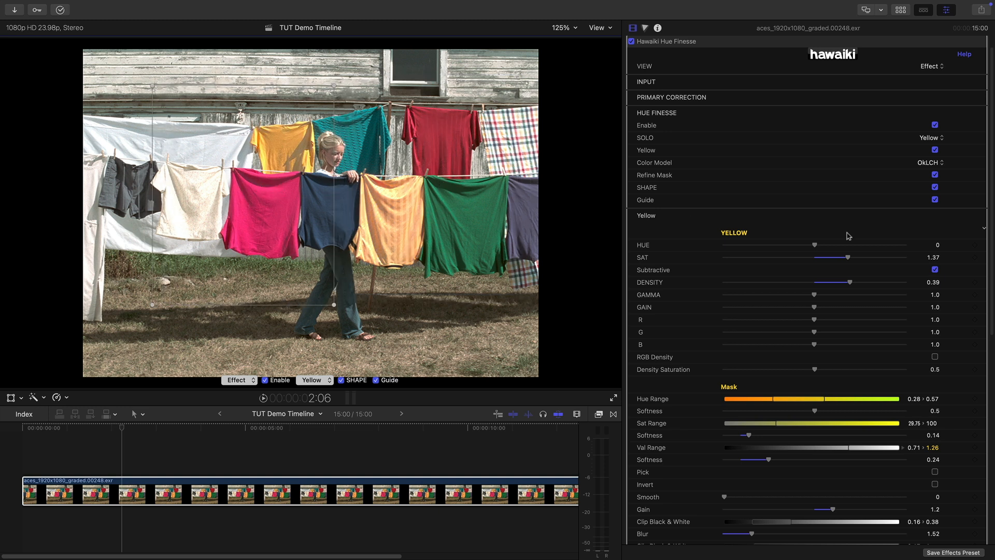
- Invert the shape for the Yellow mask, and solo Red with its shape inverted as well
{"action": "scroll", "coordinate": [856, 340], "scroll_direction": "down", "scroll_amount": 3}
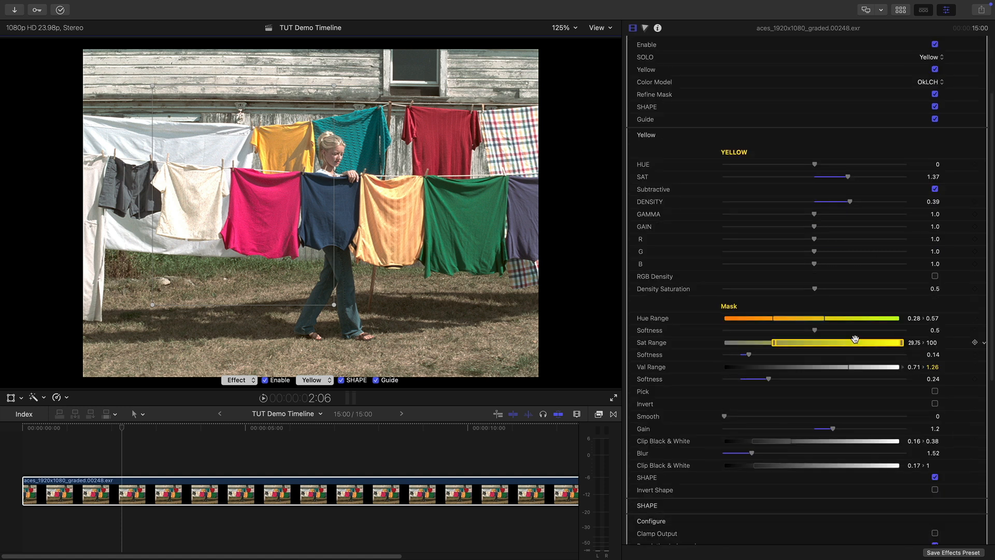
{"action": "scroll", "coordinate": [876, 451], "scroll_direction": "down", "scroll_amount": 1}
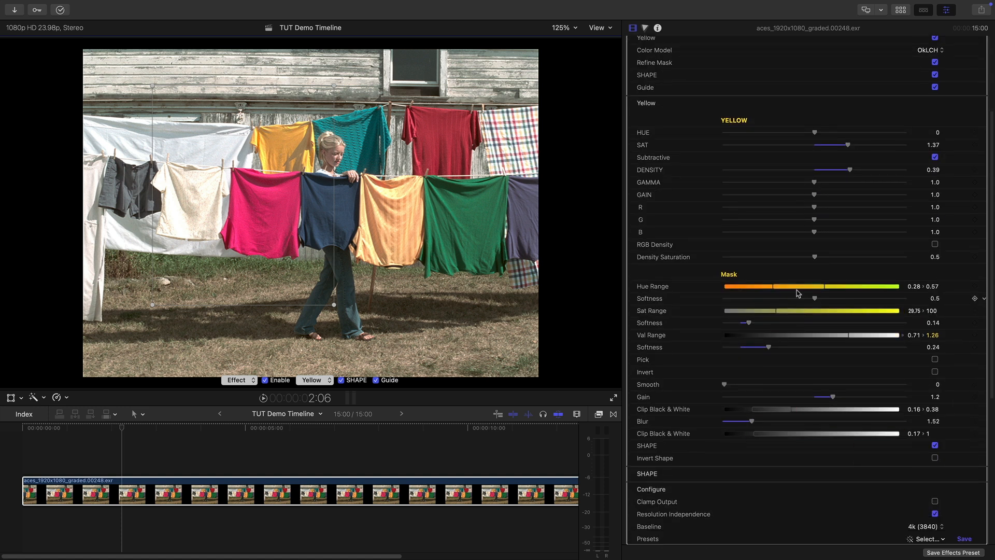
{"action": "left_click", "coordinate": [936, 459]}
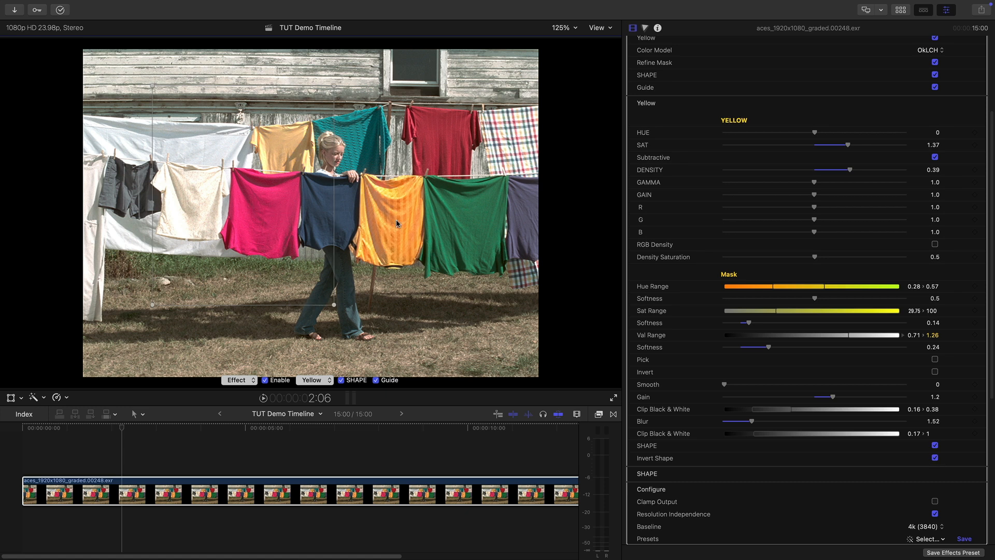
{"action": "left_click", "coordinate": [935, 459]}
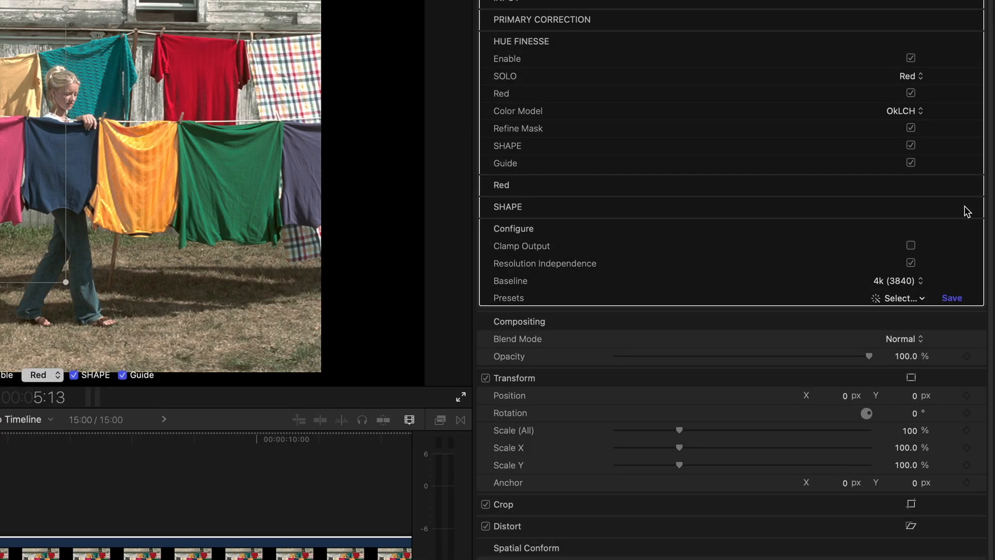
- Show the SHAPE section for the Red hue and turn off the on-screen shape guide
{"action": "left_click", "coordinate": [962, 207]}
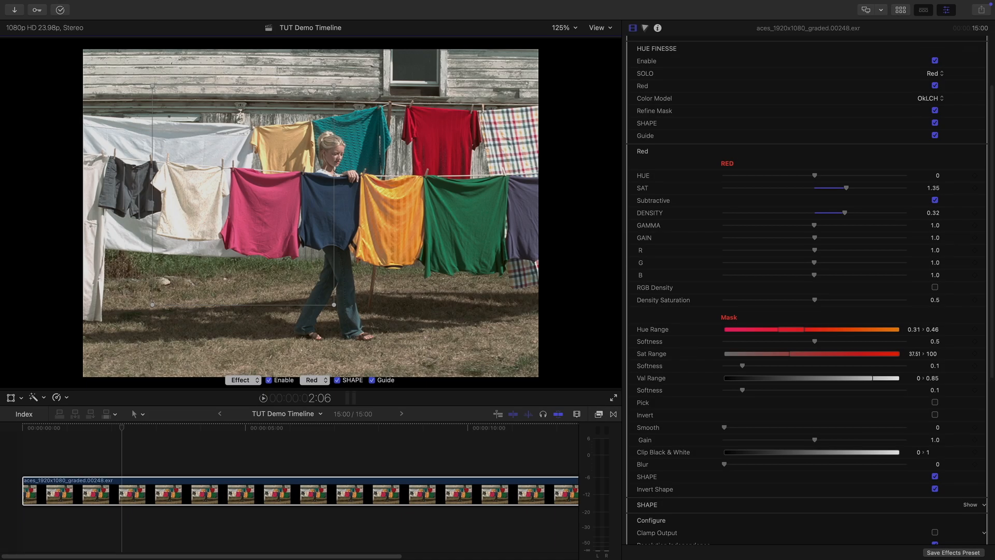
{"action": "left_click", "coordinate": [936, 136]}
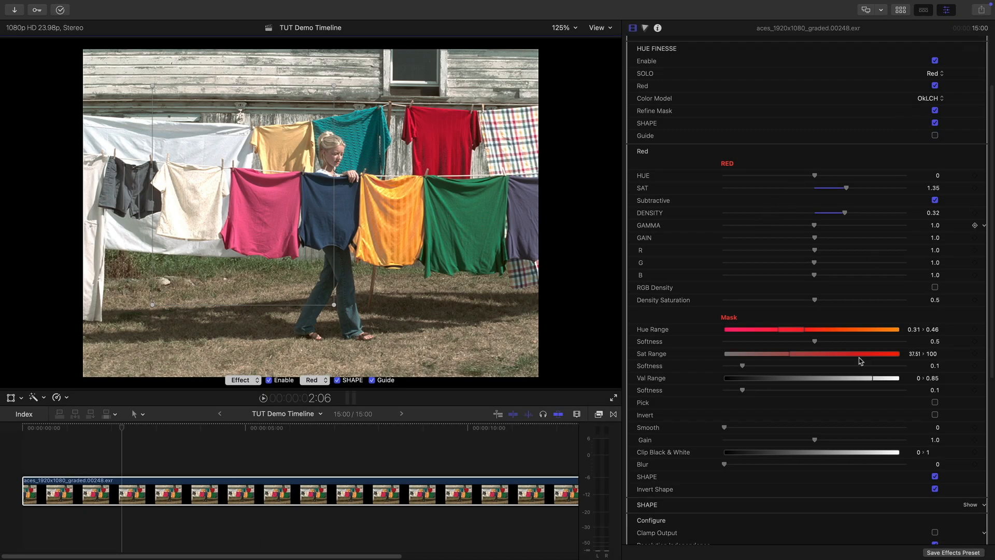
- Expand the Configure section and examine its presets, mask tolerances, image processing strengths, and HSV, Spherical and OkLCH hue targets
{"action": "scroll", "coordinate": [841, 424], "scroll_direction": "down", "scroll_amount": 5}
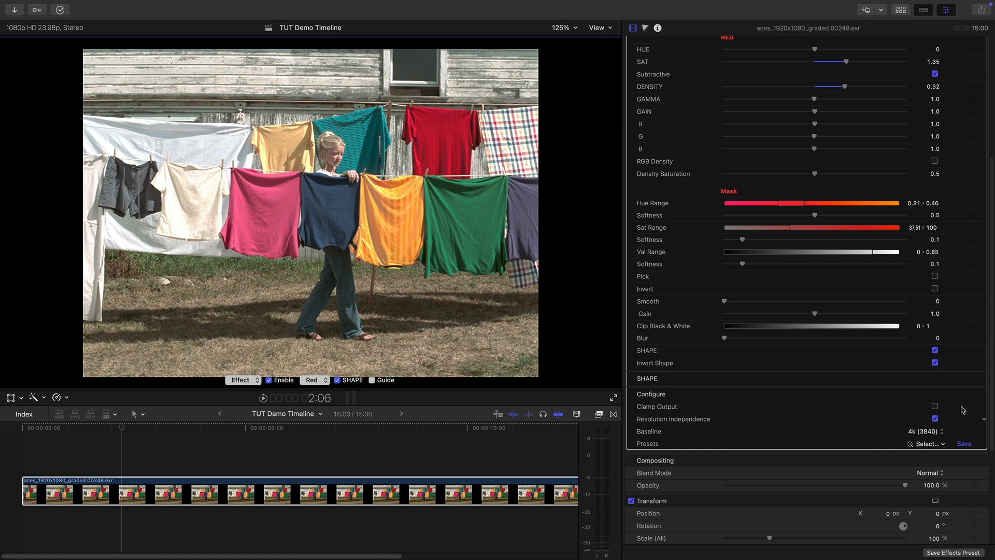
{"action": "left_click", "coordinate": [970, 394]}
{"action": "scroll", "coordinate": [830, 400], "scroll_direction": "down", "scroll_amount": 3}
{"action": "scroll", "coordinate": [833, 402], "scroll_direction": "down", "scroll_amount": 8}
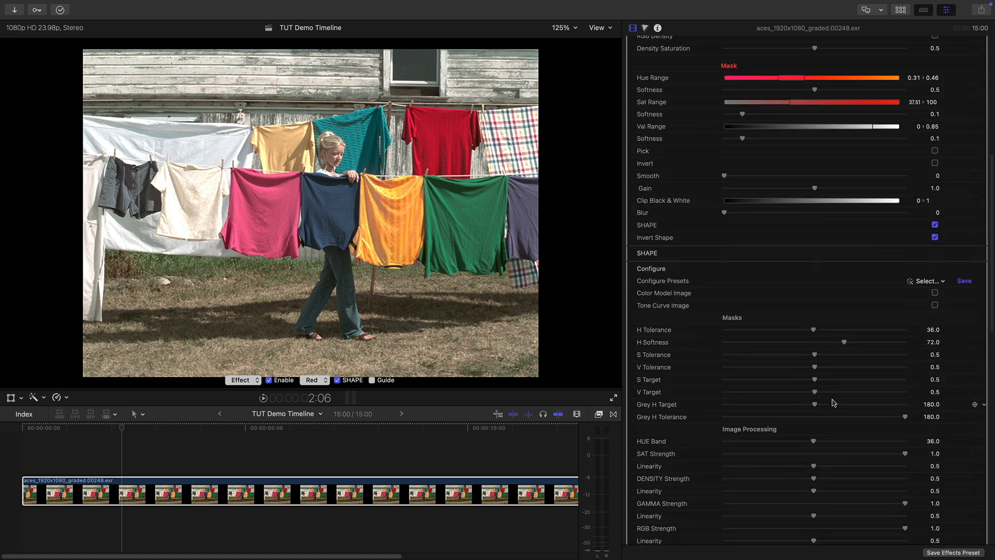
{"action": "scroll", "coordinate": [699, 402], "scroll_direction": "down", "scroll_amount": 1}
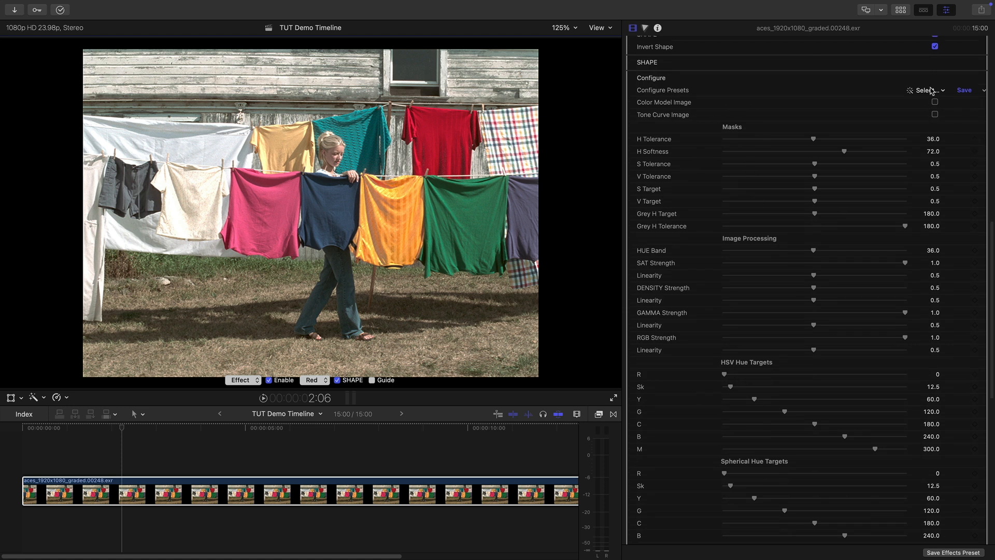
{"action": "left_click", "coordinate": [932, 91]}
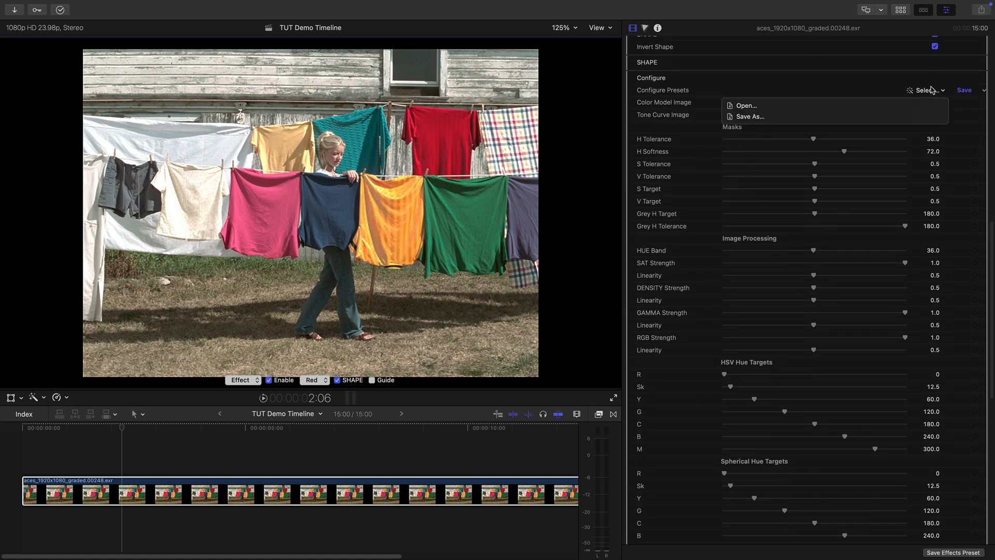
{"action": "scroll", "coordinate": [816, 391], "scroll_direction": "down", "scroll_amount": 5}
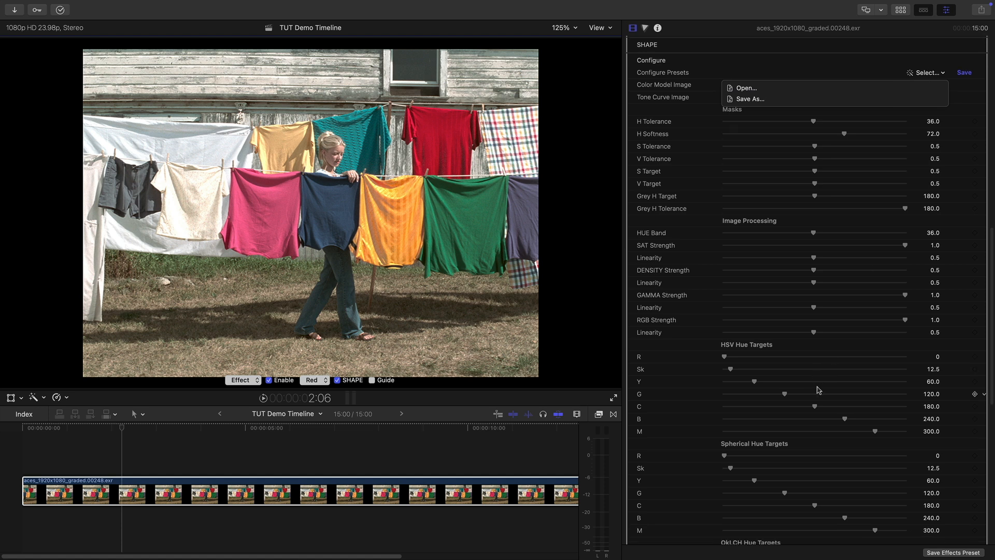
{"action": "scroll", "coordinate": [818, 386], "scroll_direction": "down", "scroll_amount": 2}
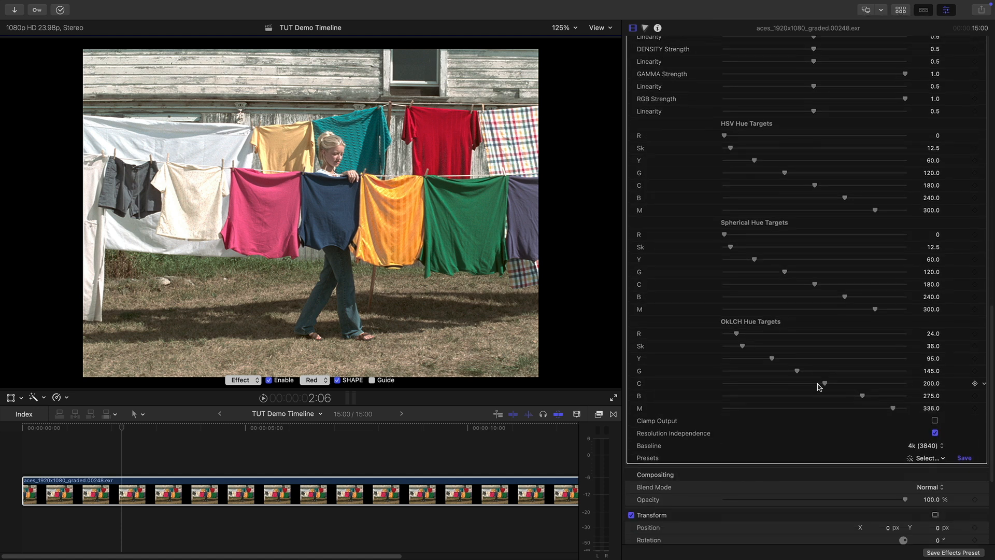
- Collapse the Configure section and open the Hue Finesse effect's preset options
{"action": "scroll", "coordinate": [818, 387], "scroll_direction": "down", "scroll_amount": 8}
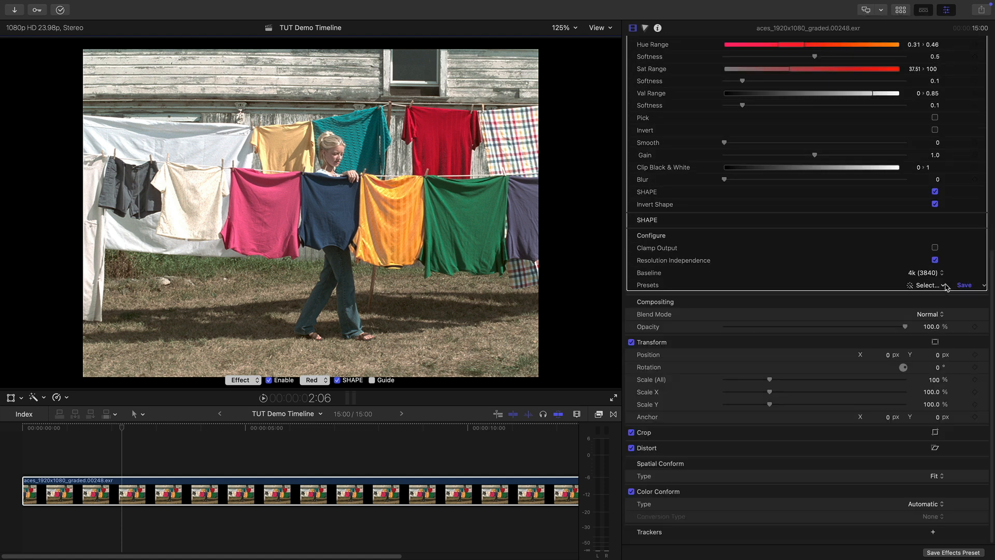
{"action": "left_click", "coordinate": [941, 285]}
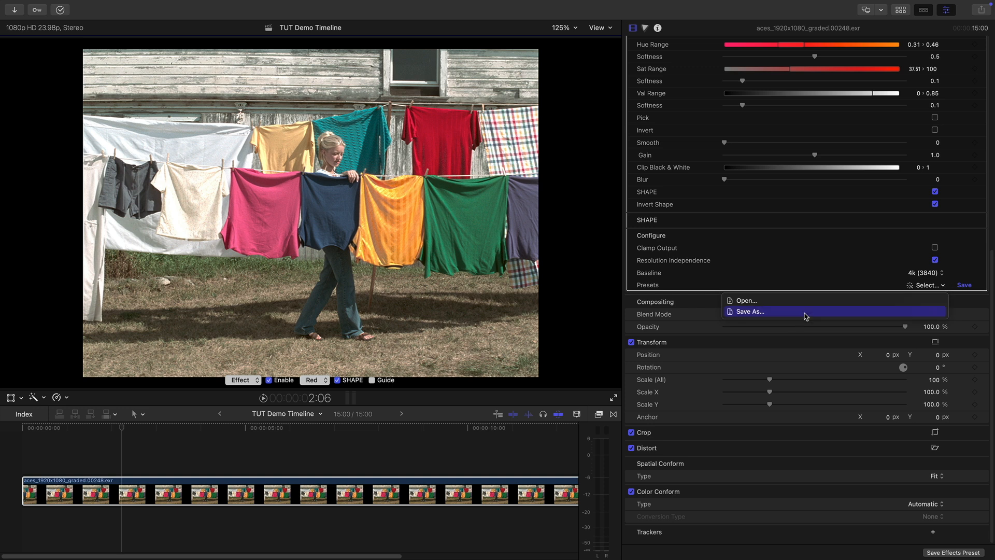